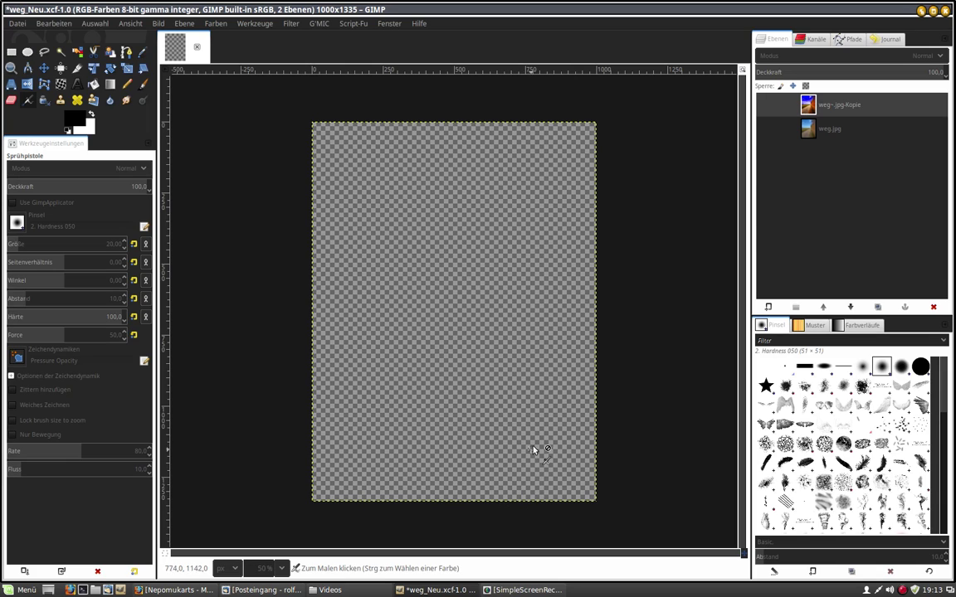
- Compare the painted copy against weg.jpg by toggling visibility, then delete the weg.jpg-Kopie layer
click(764, 129)
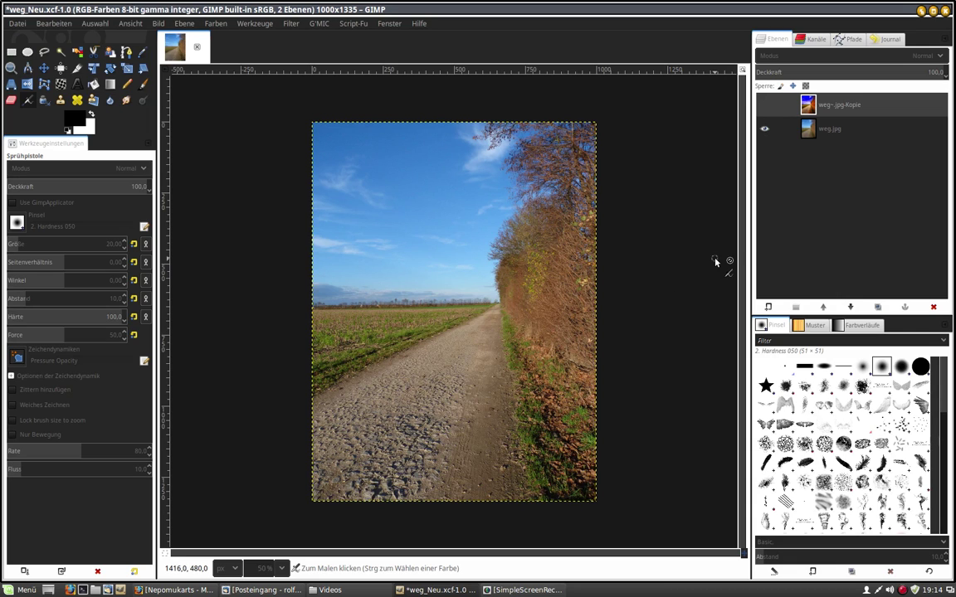
click(765, 105)
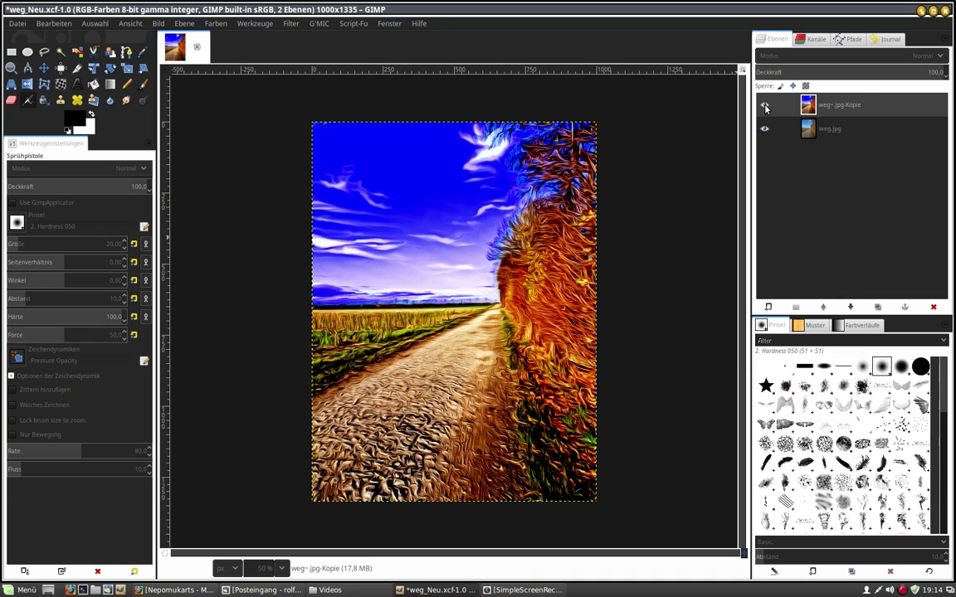
click(764, 106)
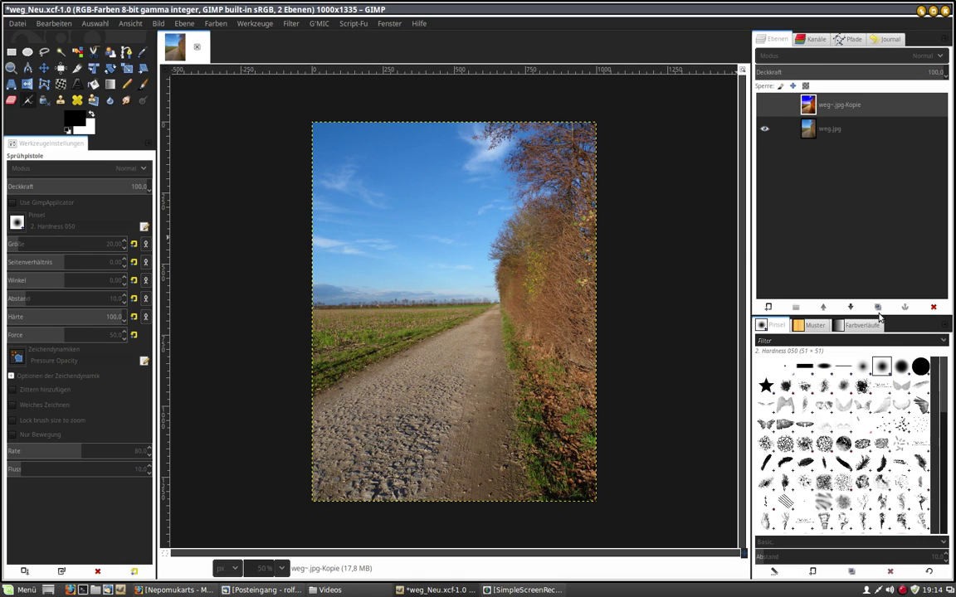
click(934, 308)
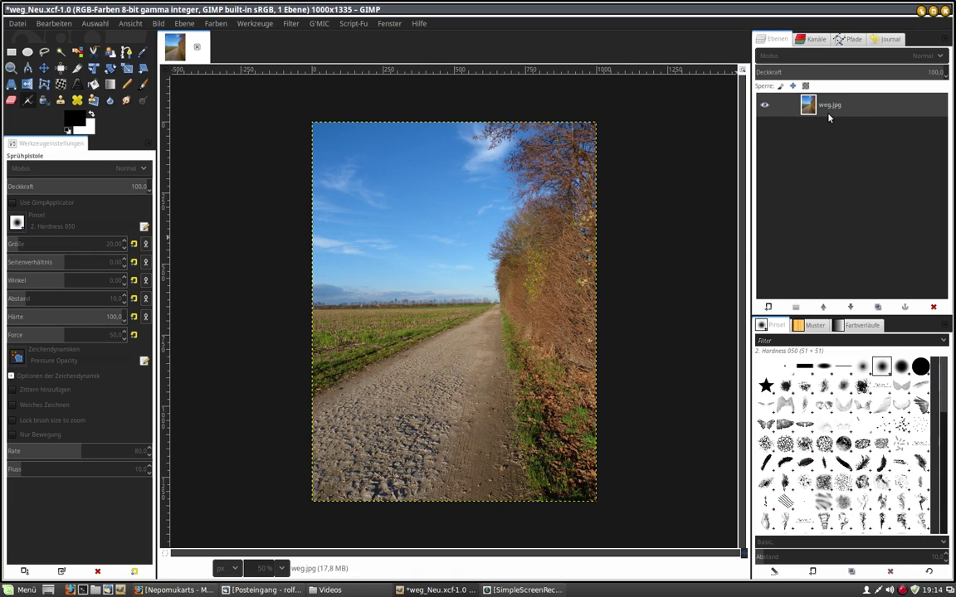
- Duplicate weg.jpg and apply G'MIC's Details > Freaky details filter to the copy
click(877, 308)
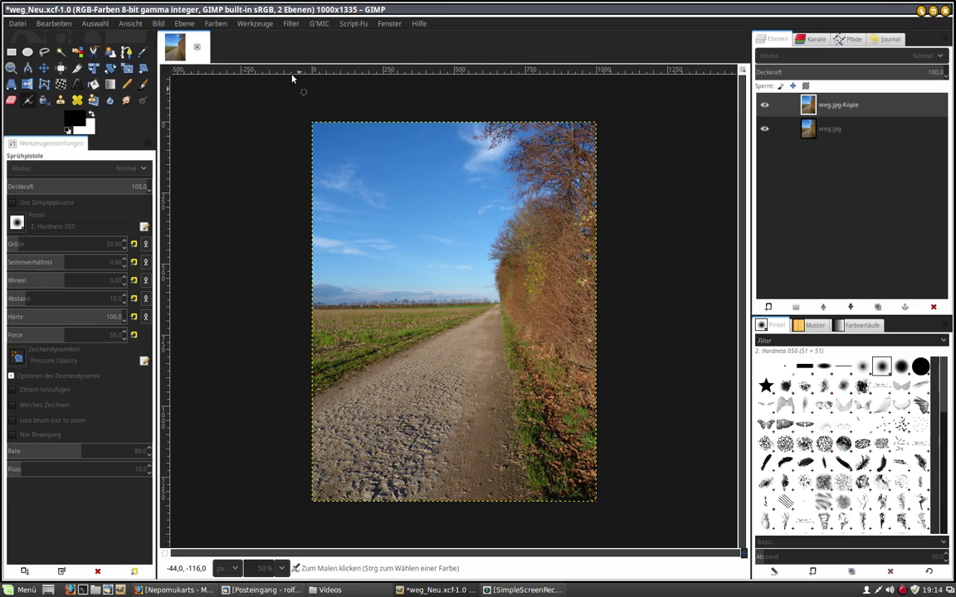
click(319, 25)
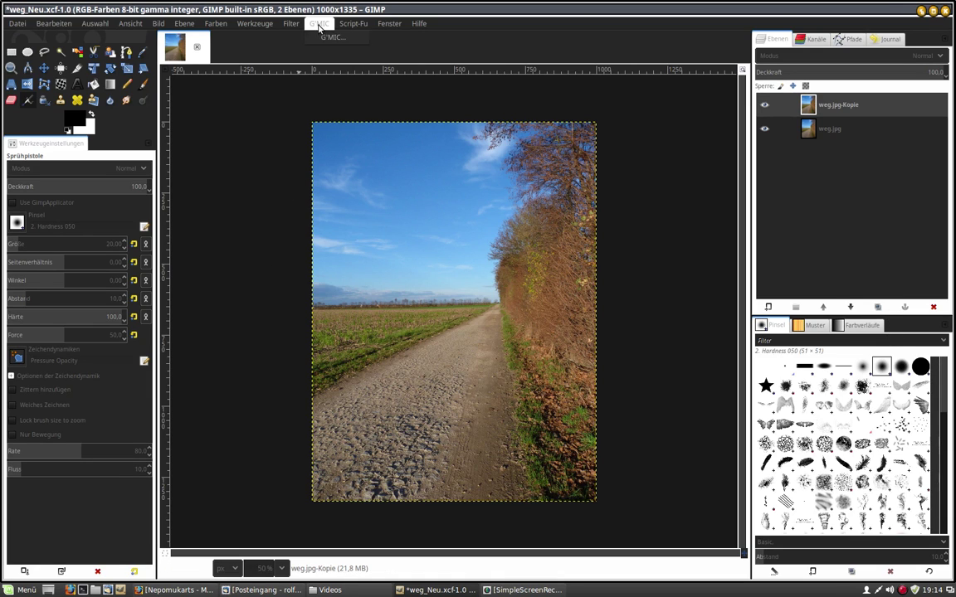
click(325, 39)
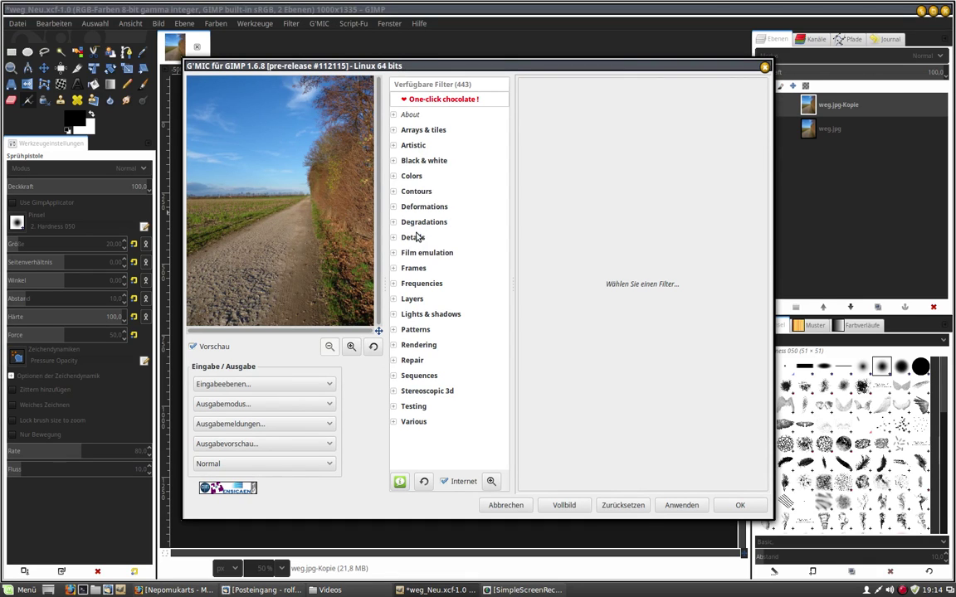
click(415, 238)
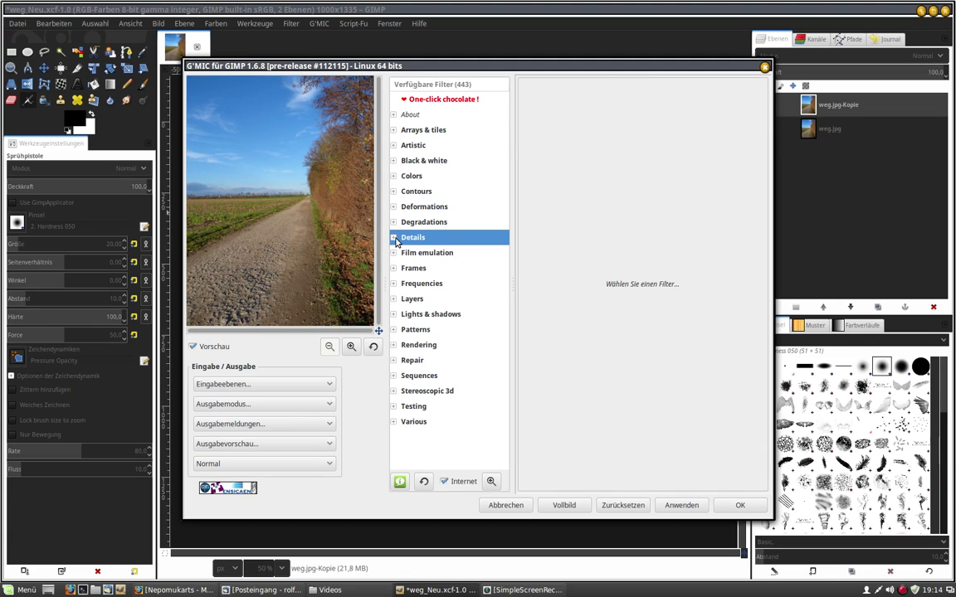
double_click(413, 238)
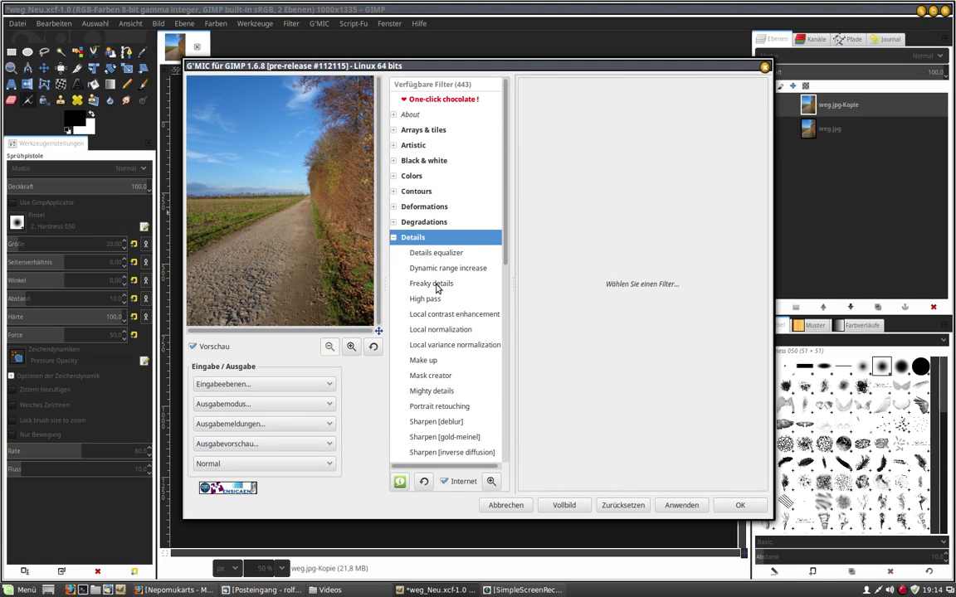
click(420, 284)
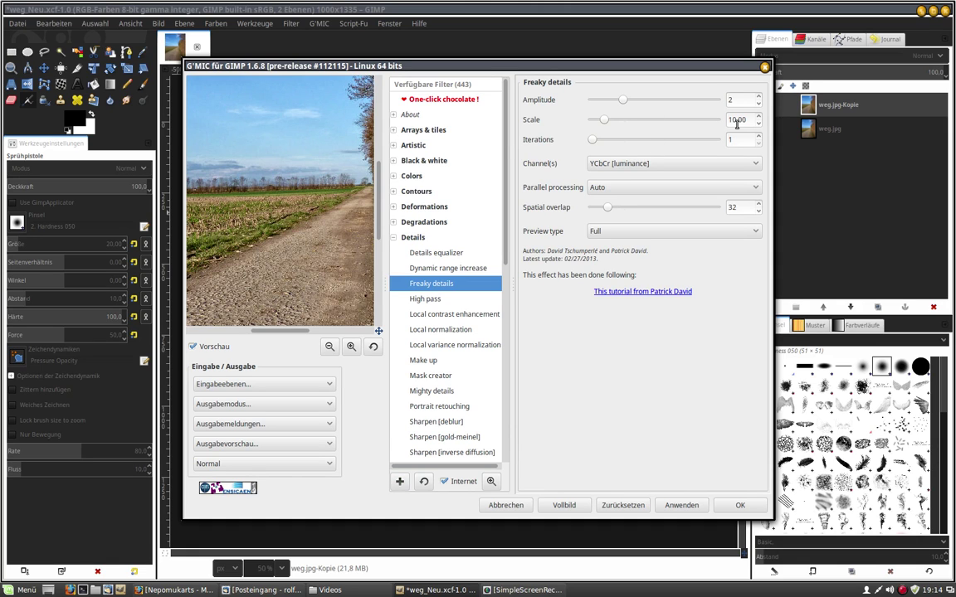
click(740, 507)
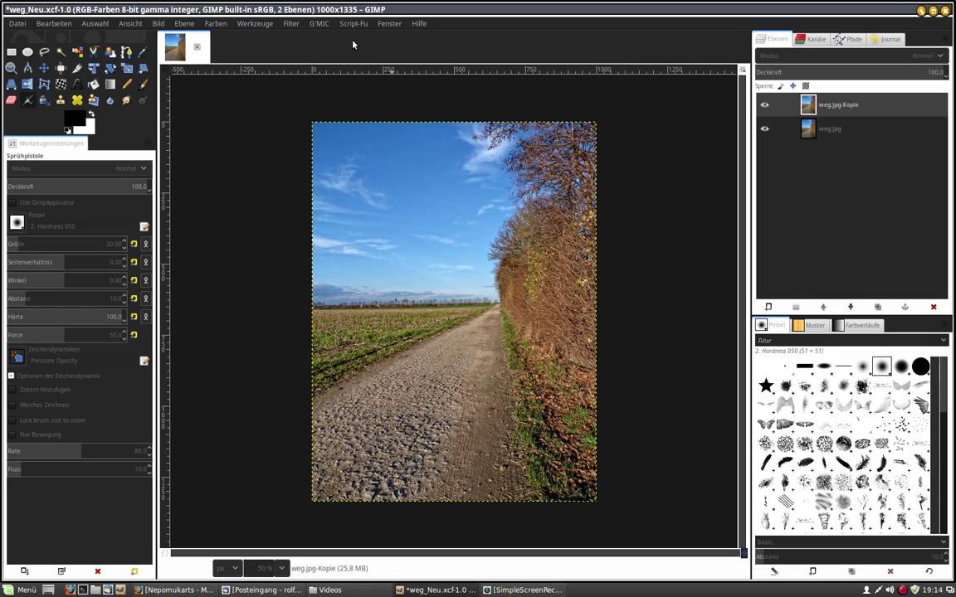
- Repeat the Freaky details filter a second time on the copy layer
click(296, 27)
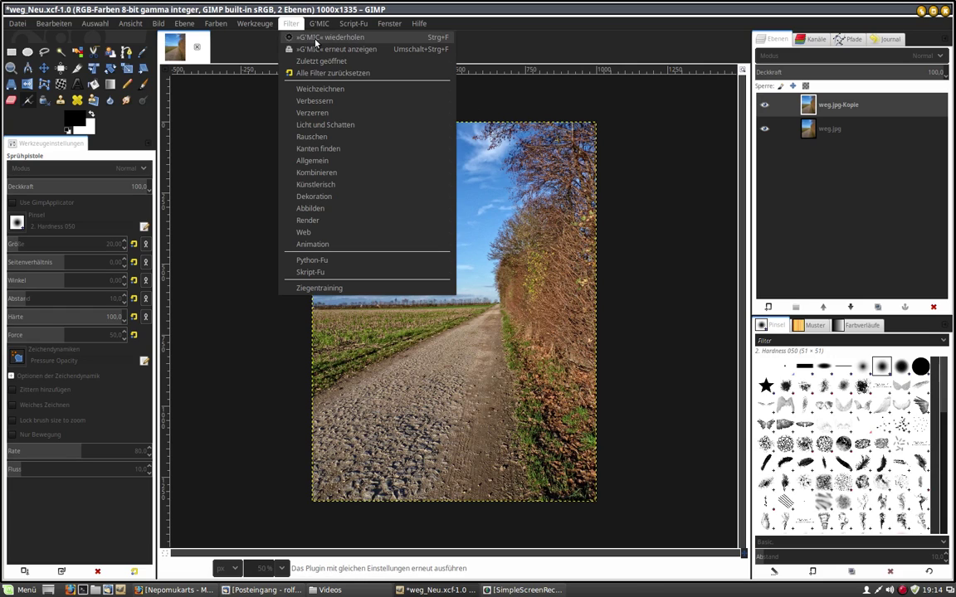
click(313, 37)
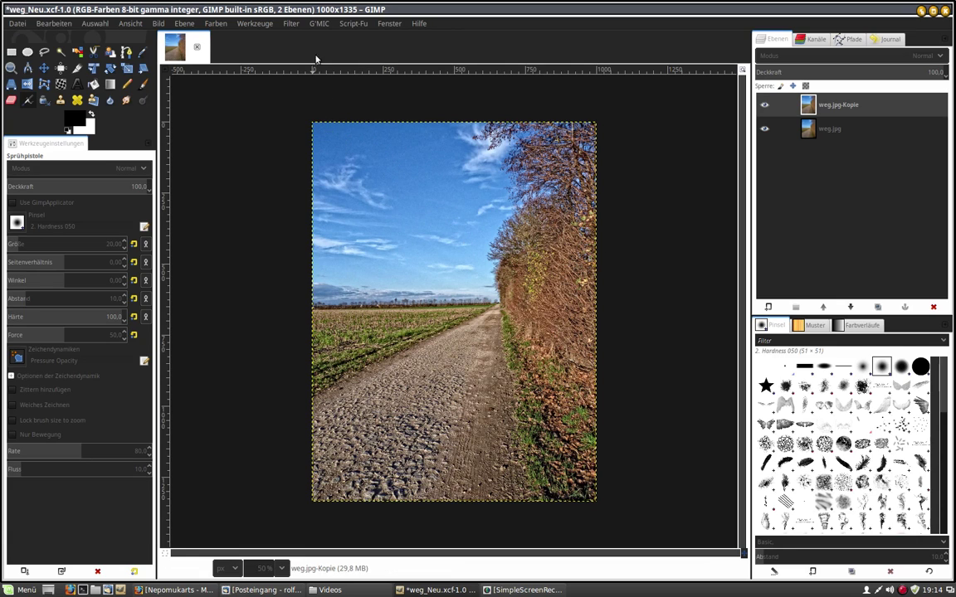
click(320, 24)
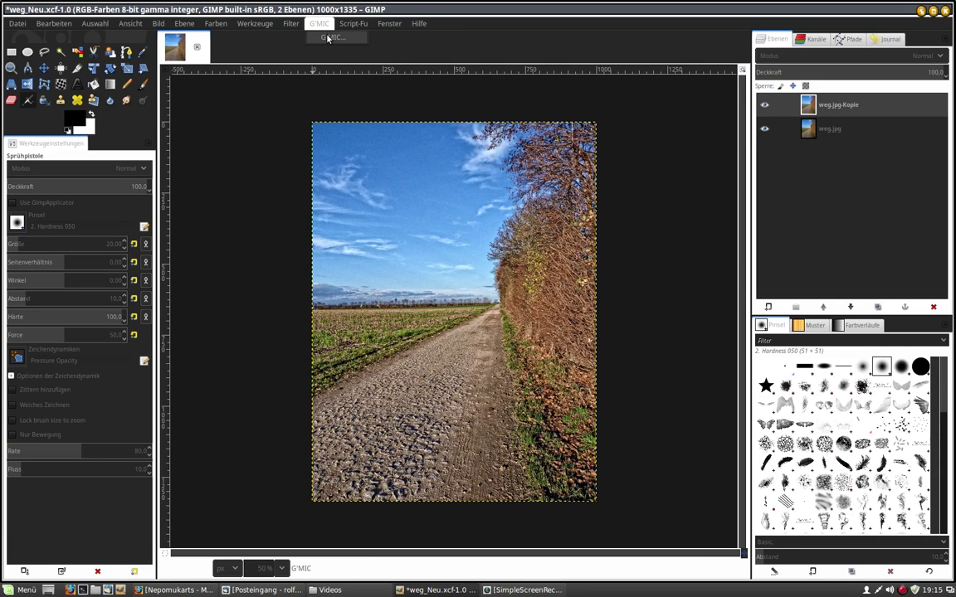
- Select G'MIC's Artistic > Dream smoothing filter
click(328, 40)
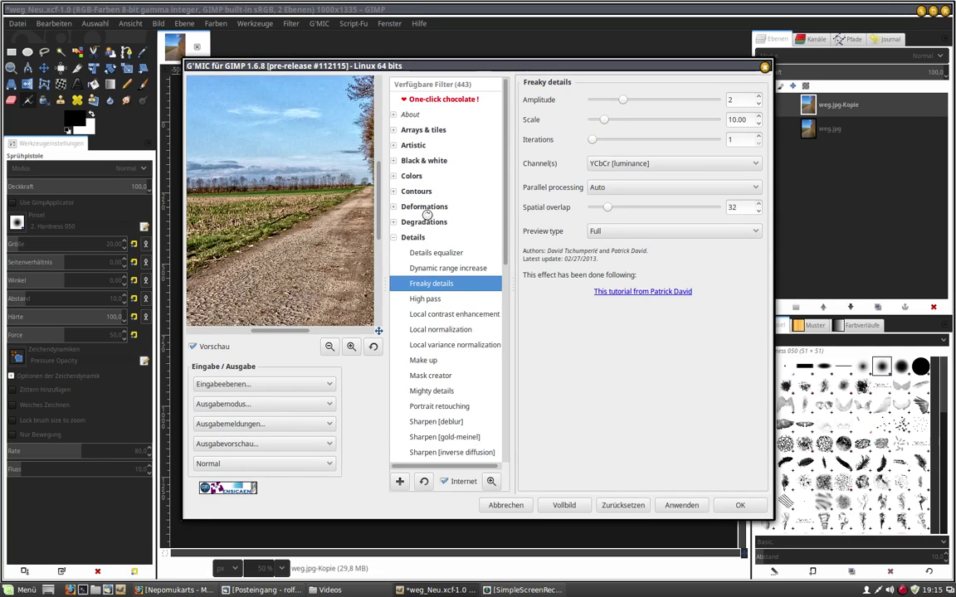
click(393, 238)
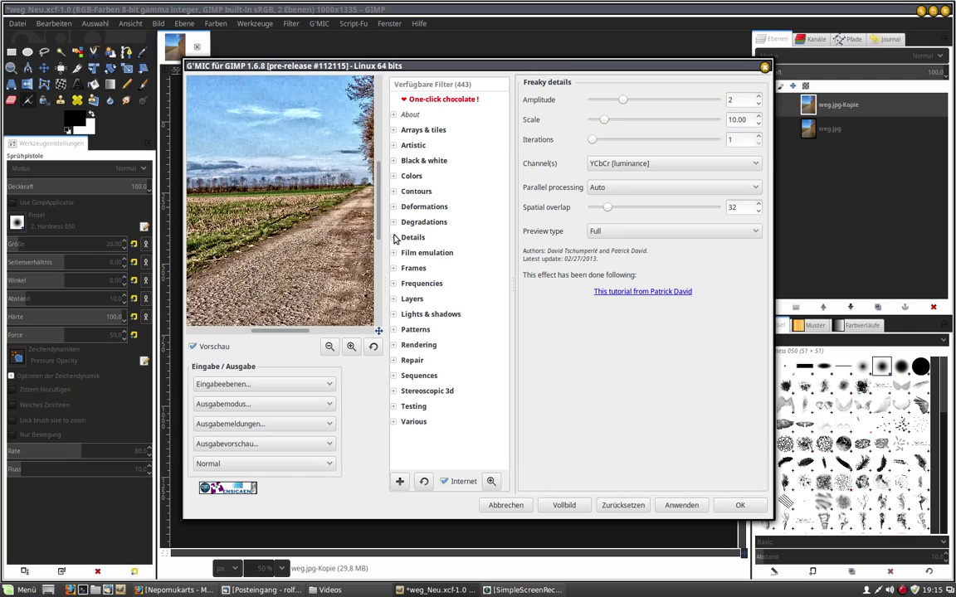
click(394, 145)
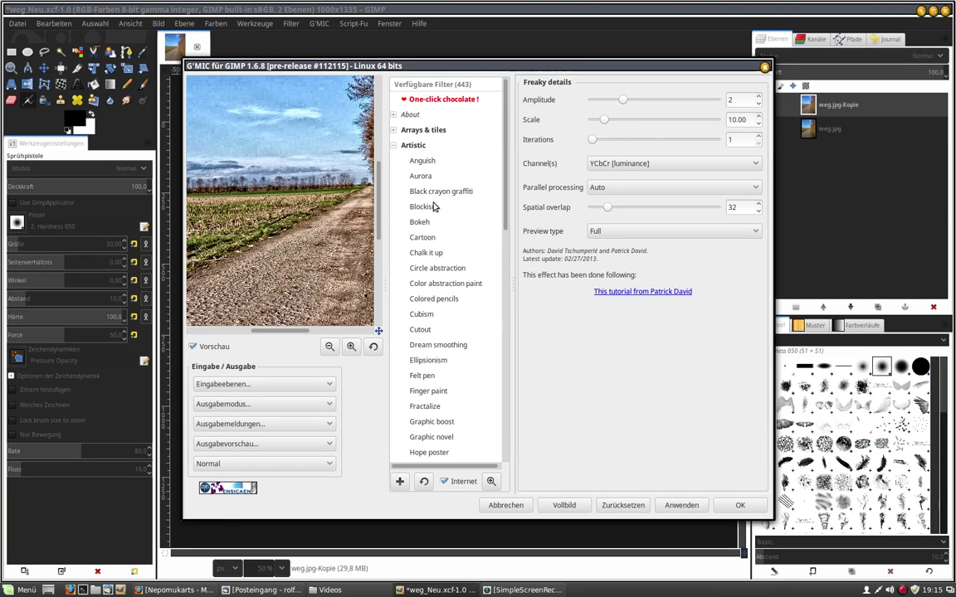
click(430, 346)
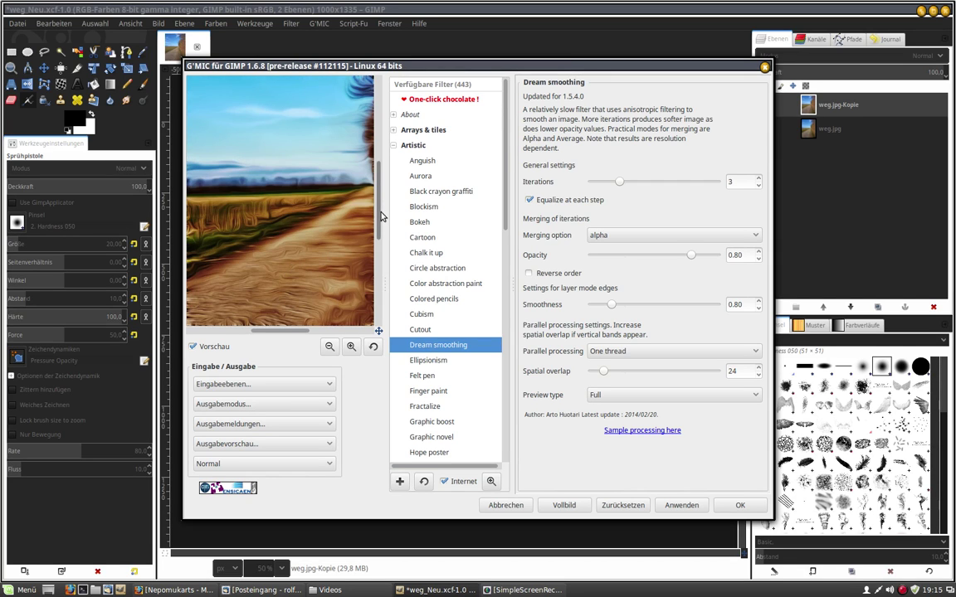
drag(378, 218, 377, 249)
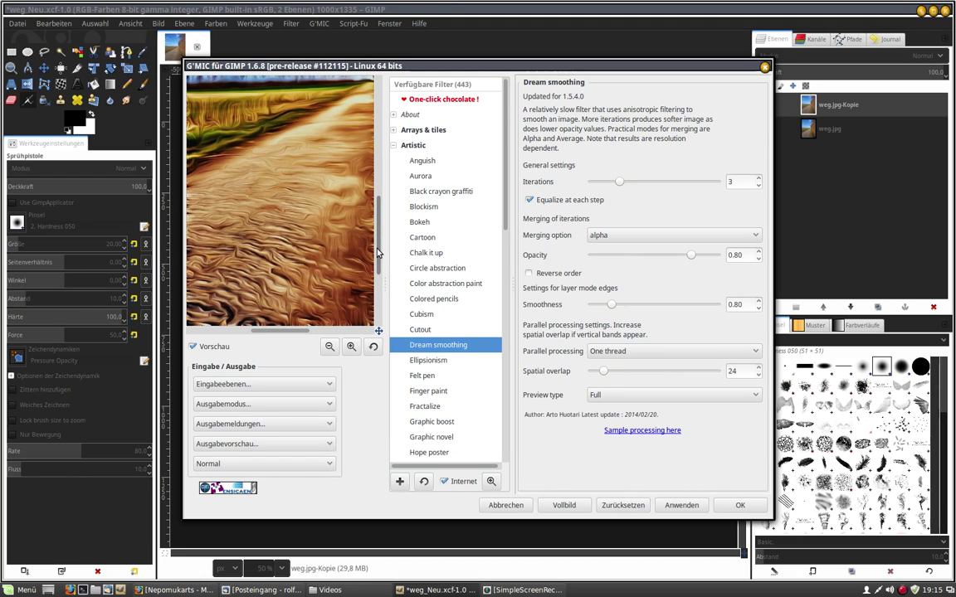
drag(378, 252, 378, 212)
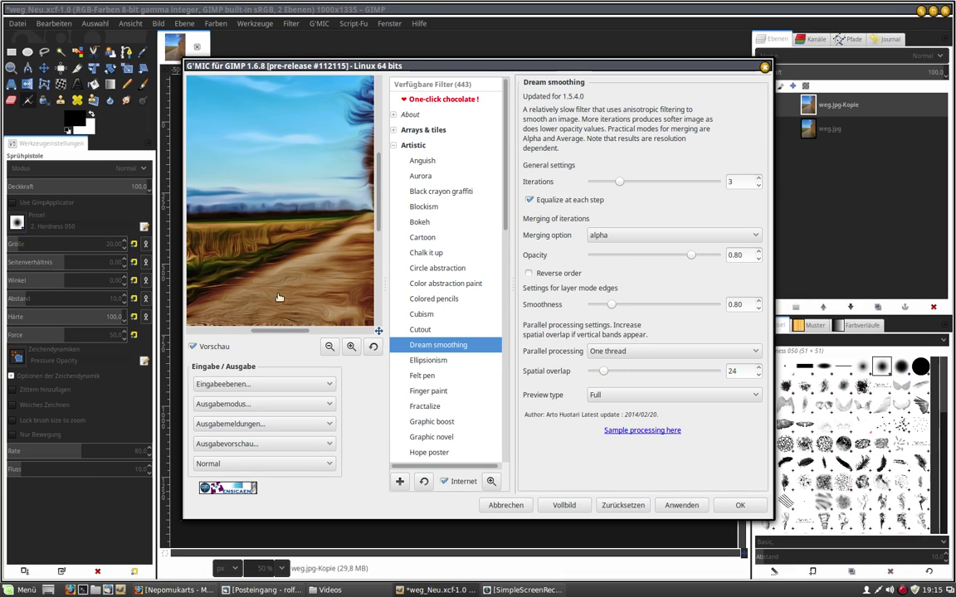
- Run Dream smoothing with 4 iterations, smoothness 0.00 and two-thread parallel processing
click(757, 178)
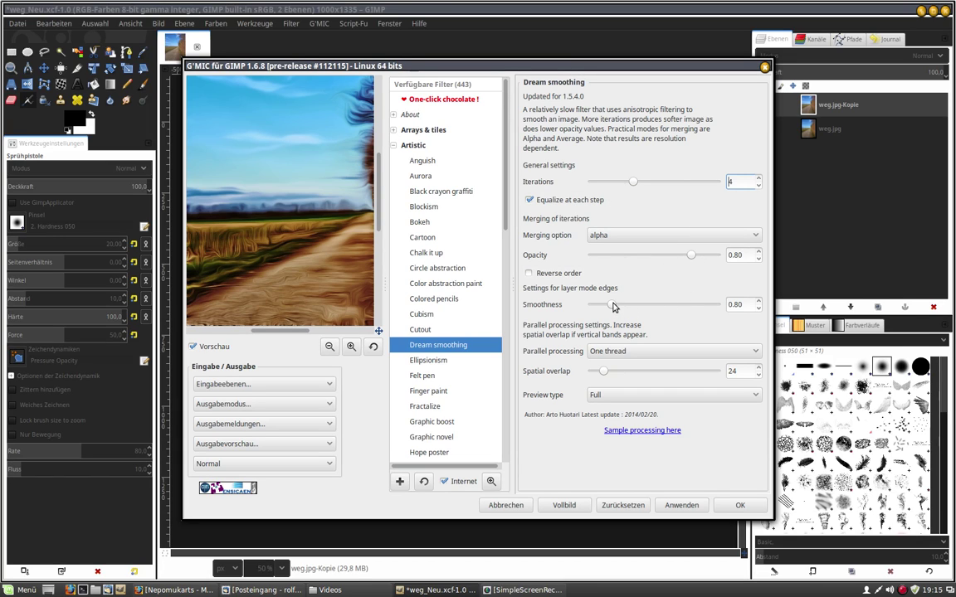
drag(613, 307, 581, 307)
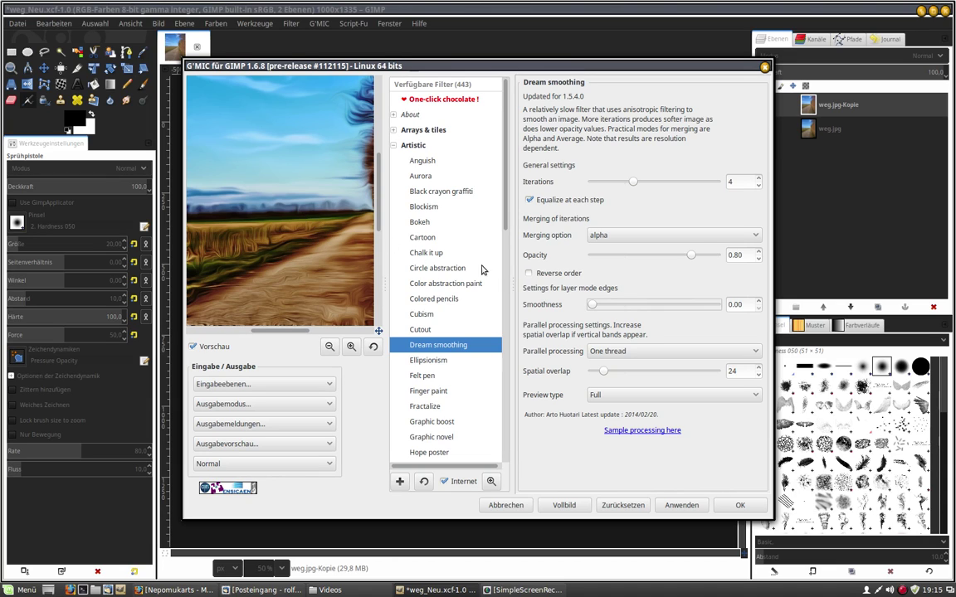
click(756, 353)
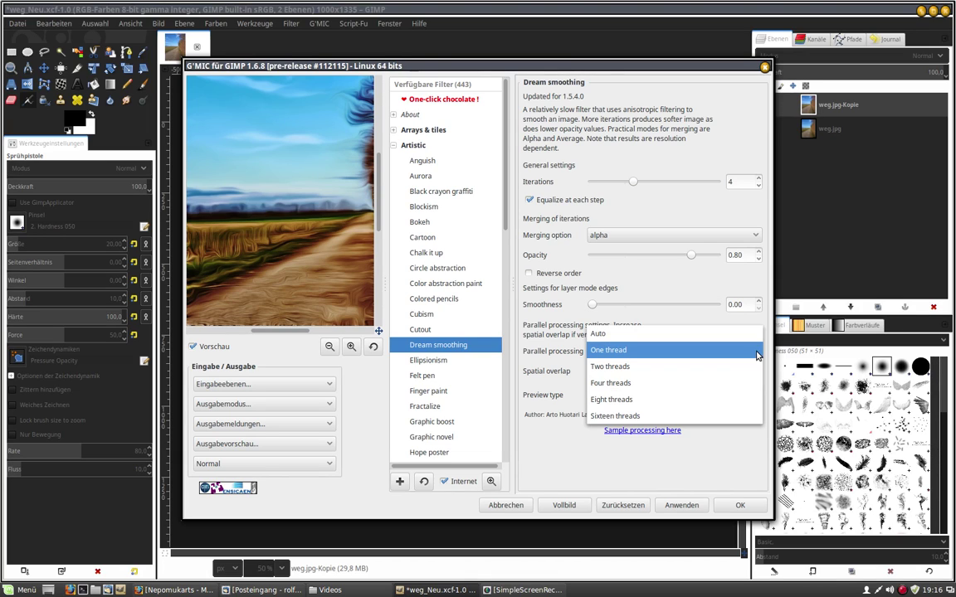
click(698, 370)
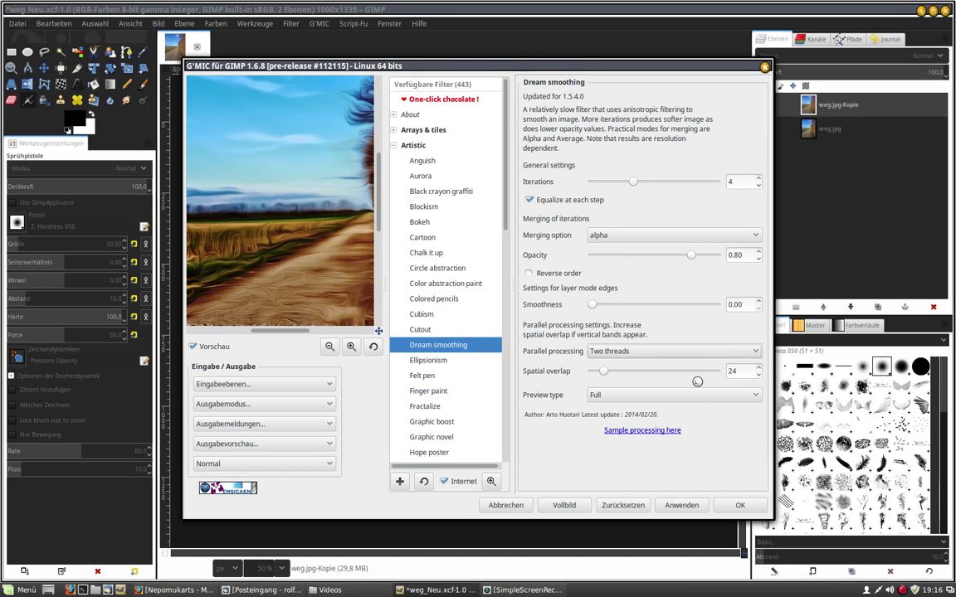
click(741, 505)
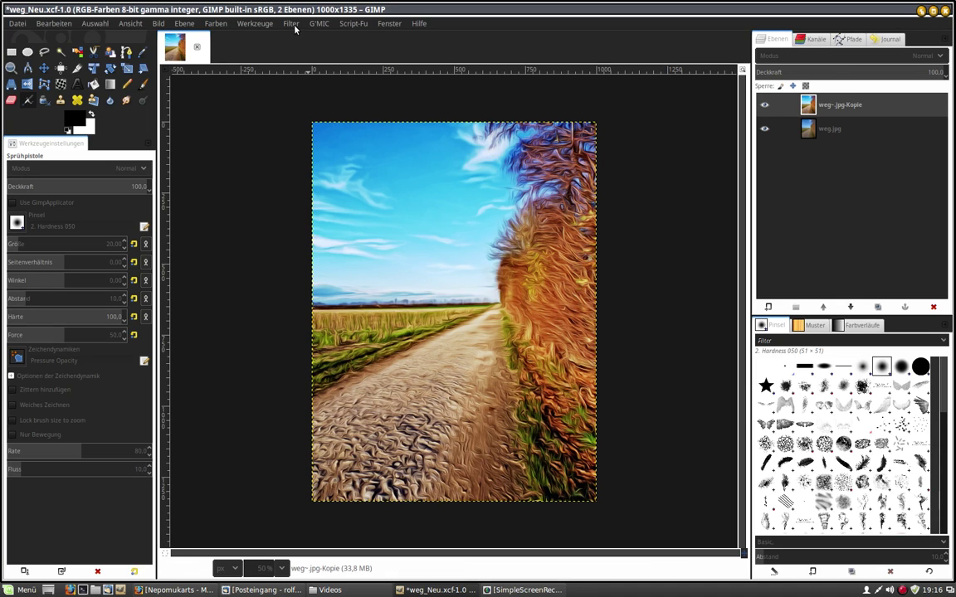
- Raise the painted layer's saturation to 65.0 in Farbton/Sättigung
click(218, 26)
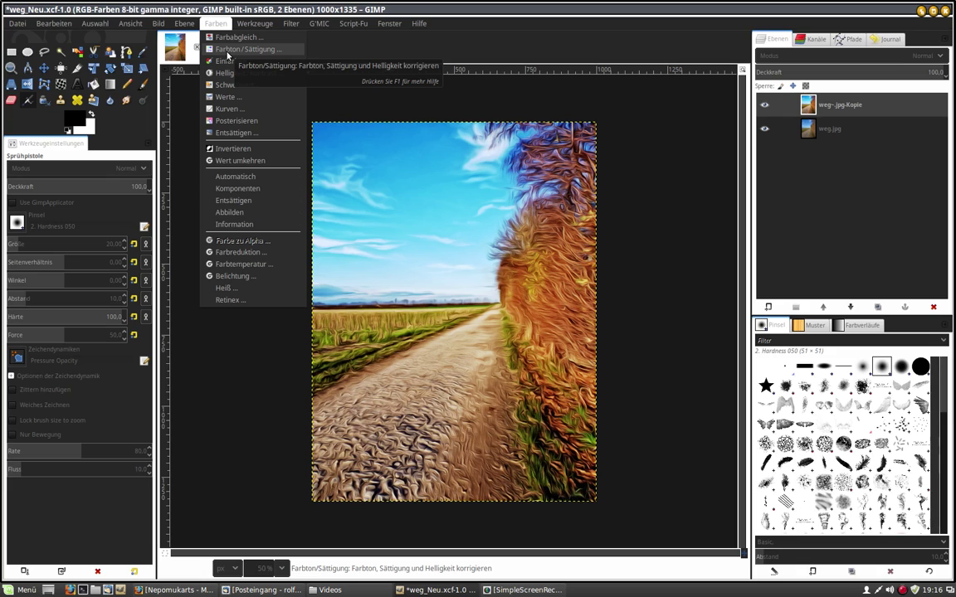
click(228, 49)
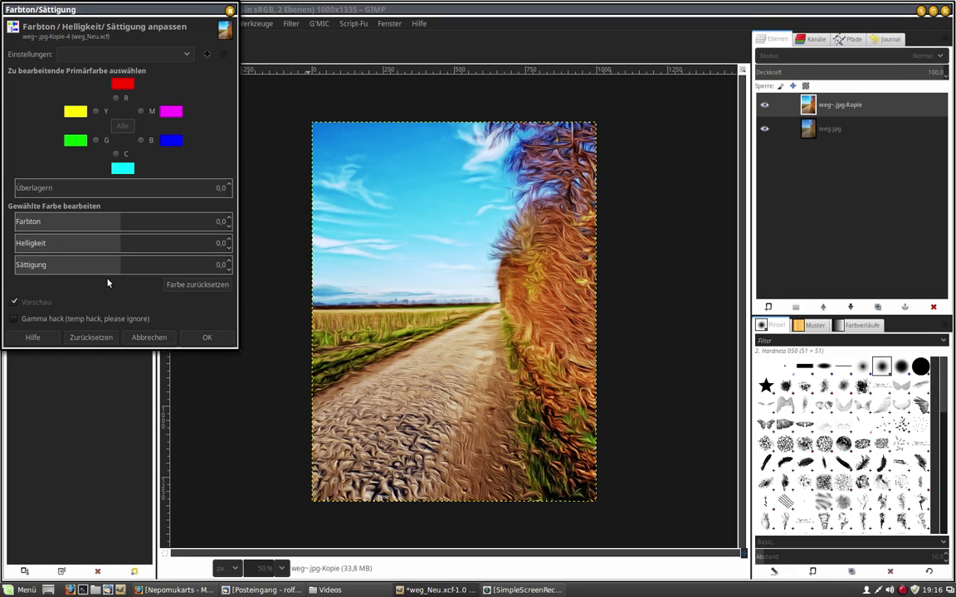
mouse_move(122, 267)
mouse_down()
mouse_move(194, 267)
mouse_move(193, 276)
mouse_up()
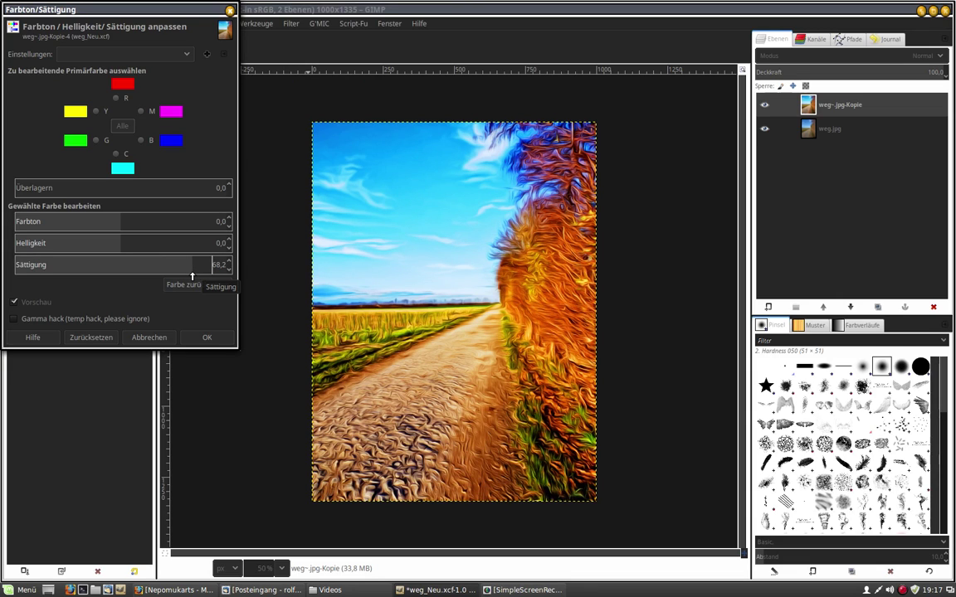
drag(192, 274, 180, 302)
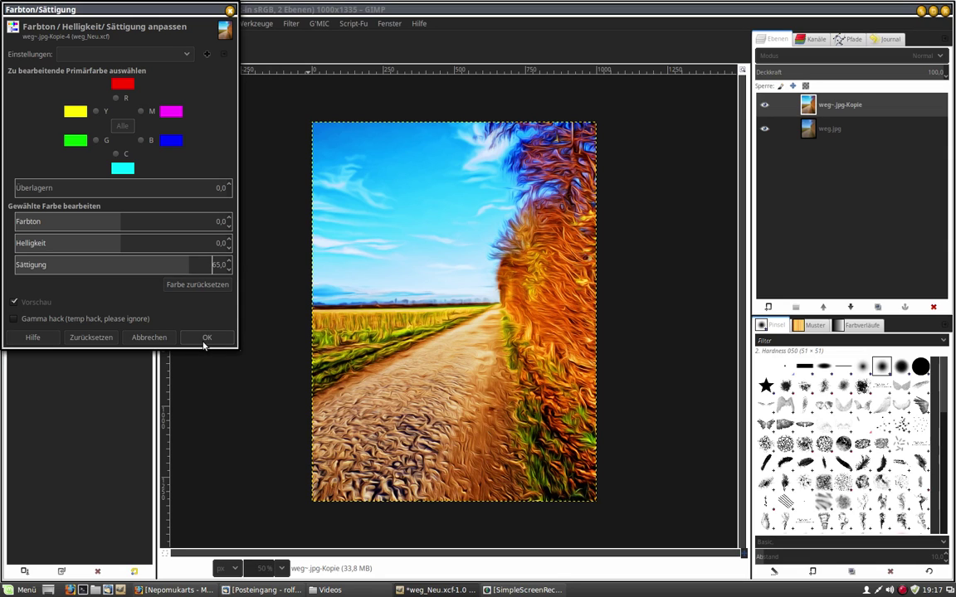
click(206, 338)
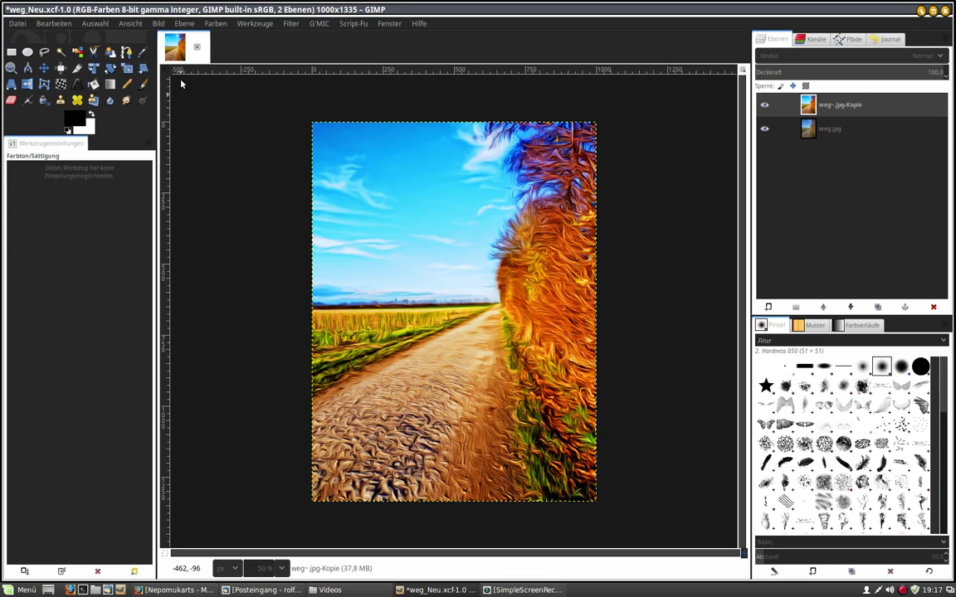
- Apply Helligkeit/Kontrast with brightness -23 and contrast 37
click(209, 23)
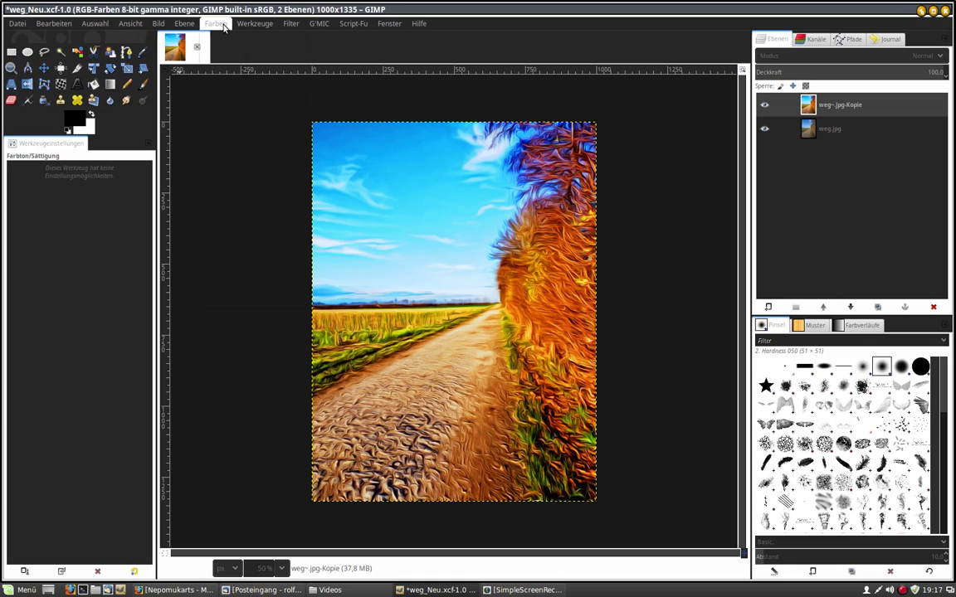
click(230, 75)
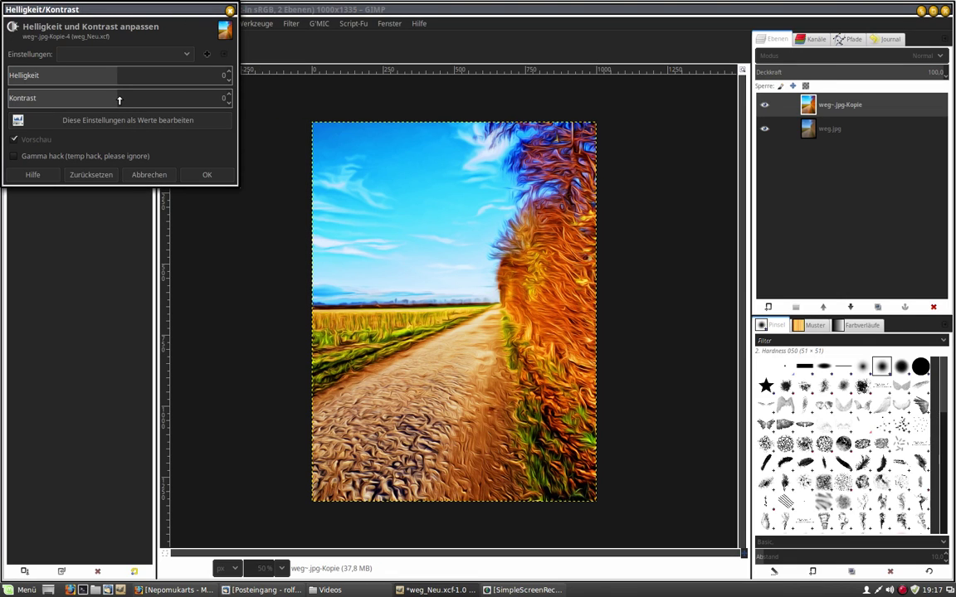
mouse_move(119, 101)
mouse_down()
mouse_move(149, 101)
mouse_move(113, 78)
mouse_move(97, 80)
mouse_up()
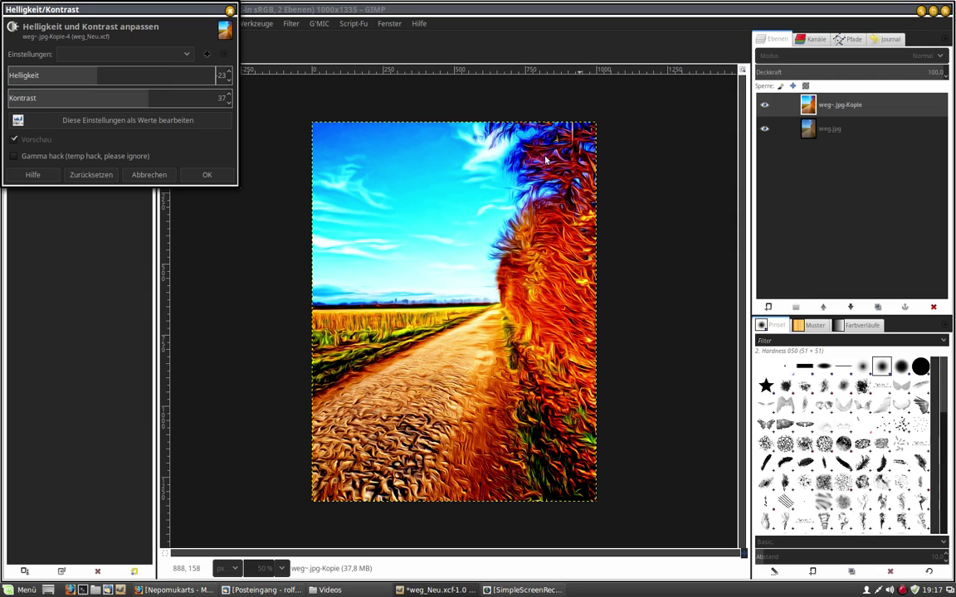
click(207, 175)
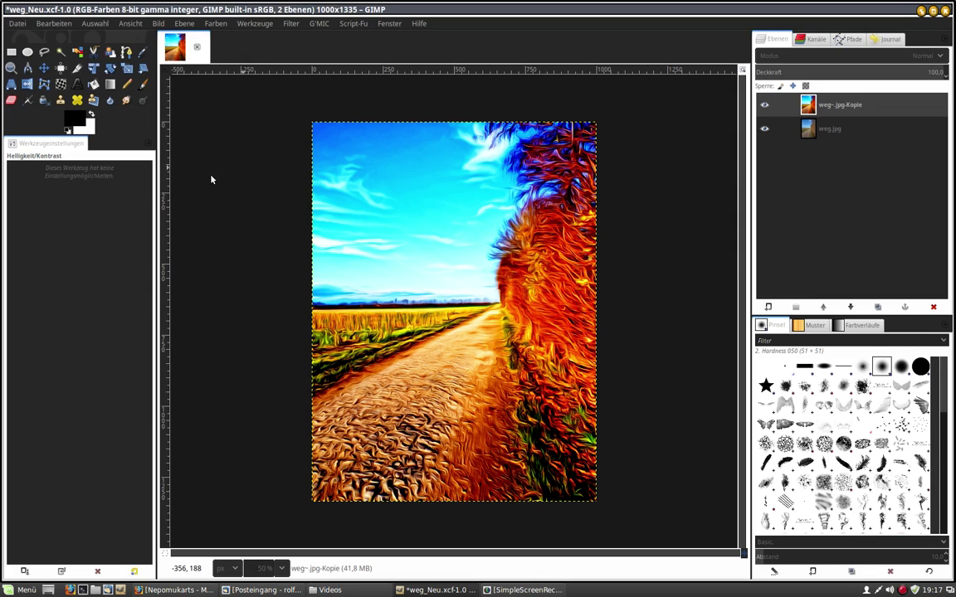
- In Farbton/Sättigung, target the cyan channel and boost its saturation and hue
click(218, 24)
click(233, 49)
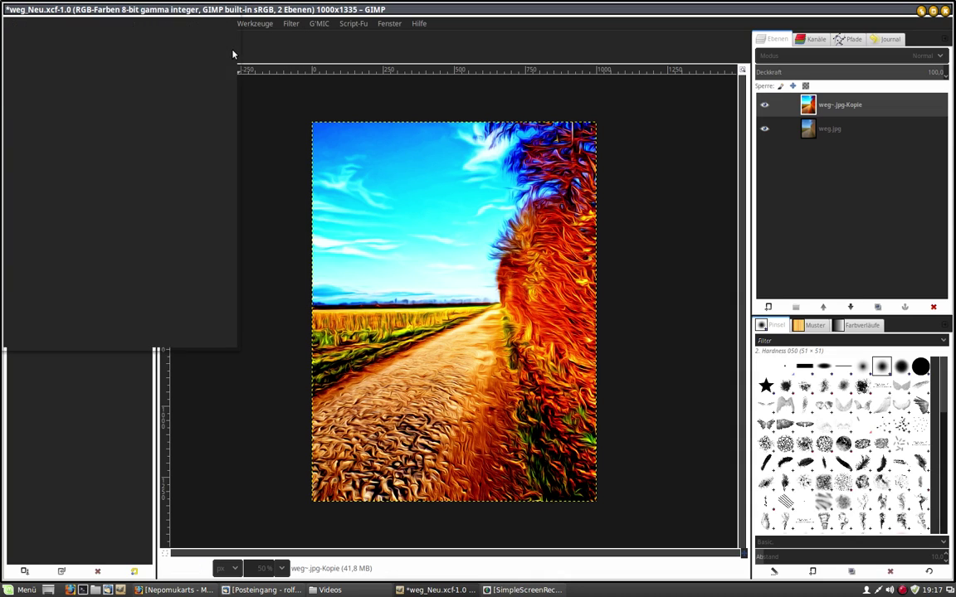
click(143, 141)
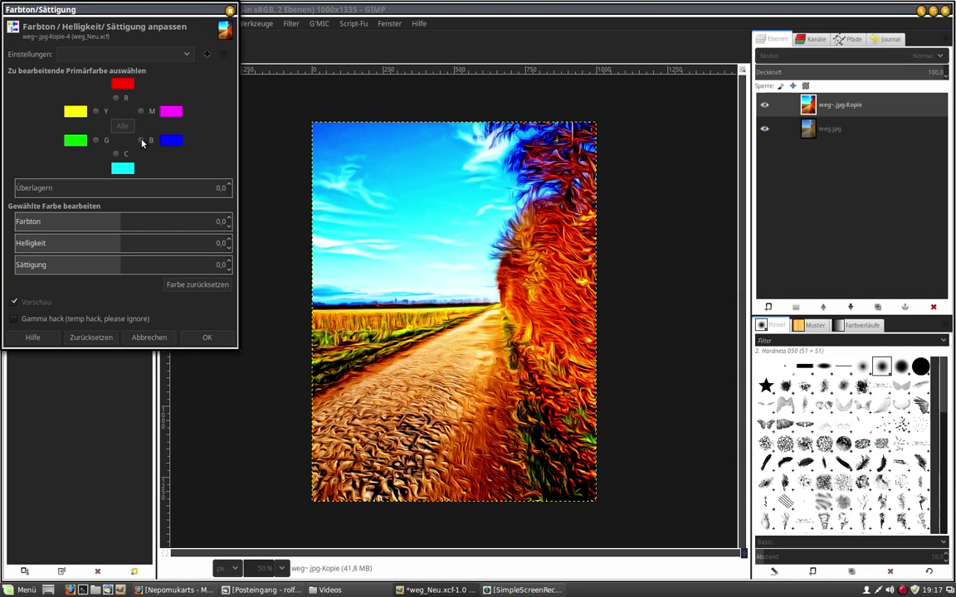
click(116, 155)
drag(118, 264, 196, 266)
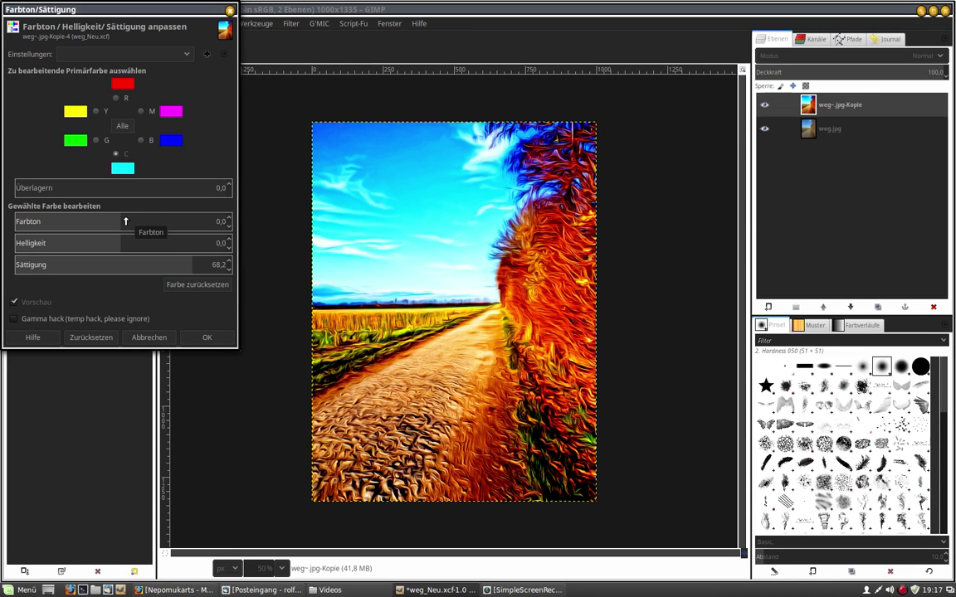
drag(125, 221, 127, 220)
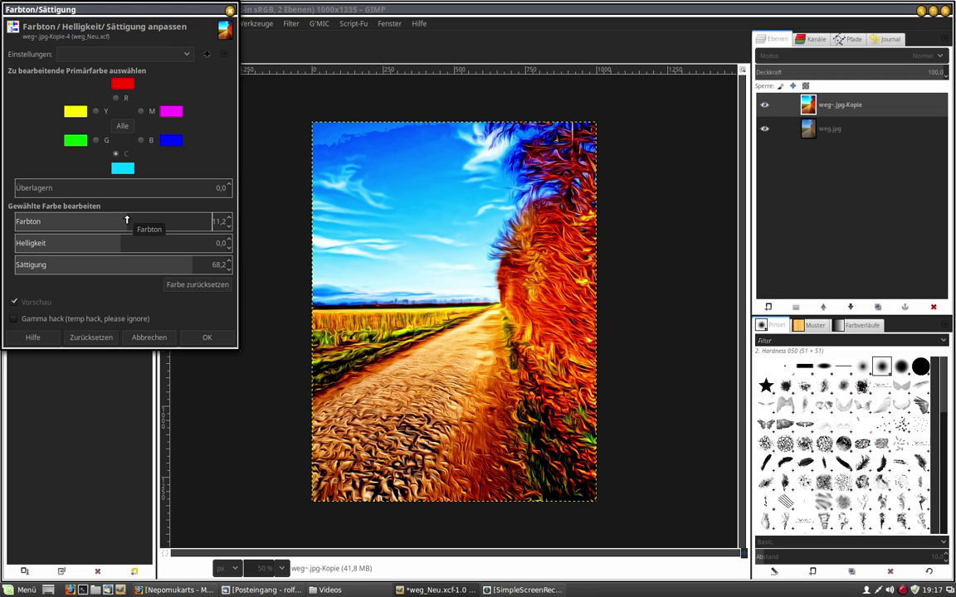
click(229, 219)
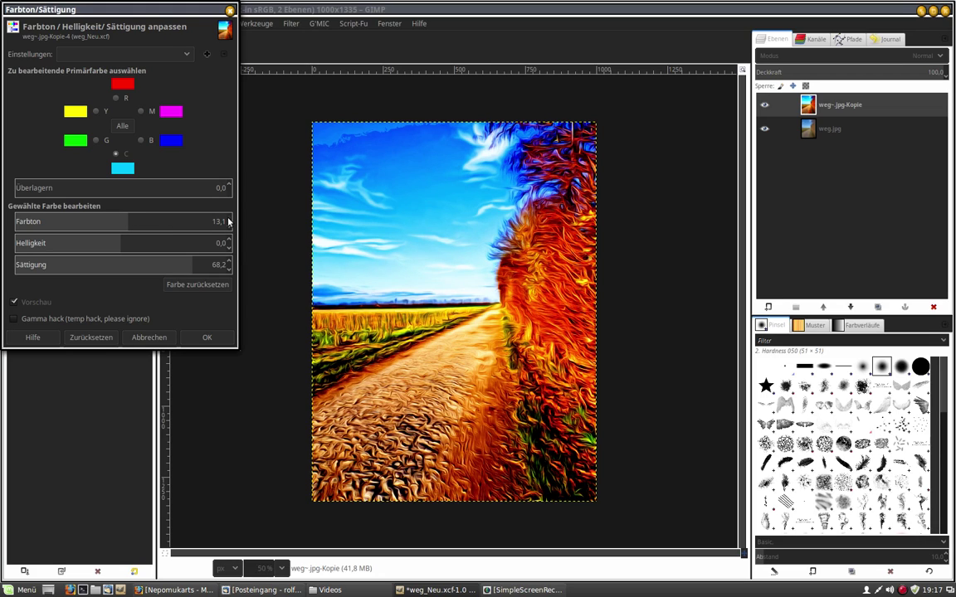
click(229, 232)
- Fine-tune cyan to saturation 60.9 and hue about 2.1, then apply
drag(190, 265, 178, 238)
click(230, 267)
click(230, 268)
click(229, 226)
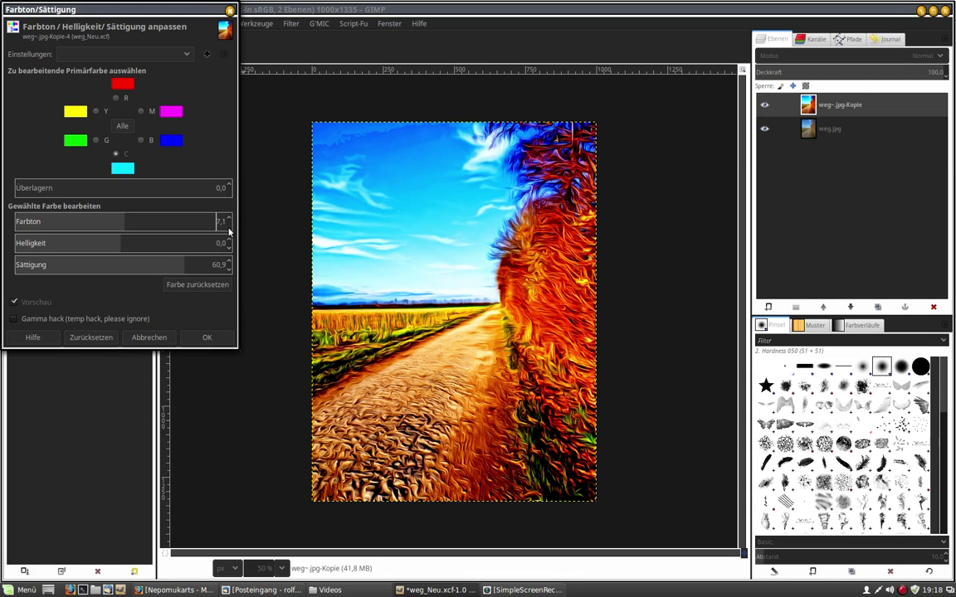
click(228, 226)
click(228, 230)
click(228, 230)
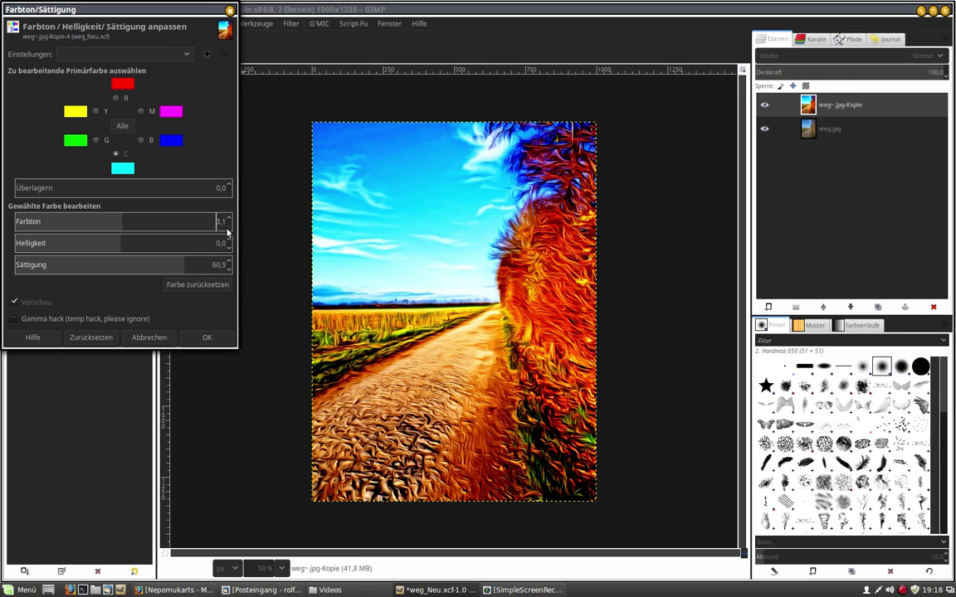
click(211, 340)
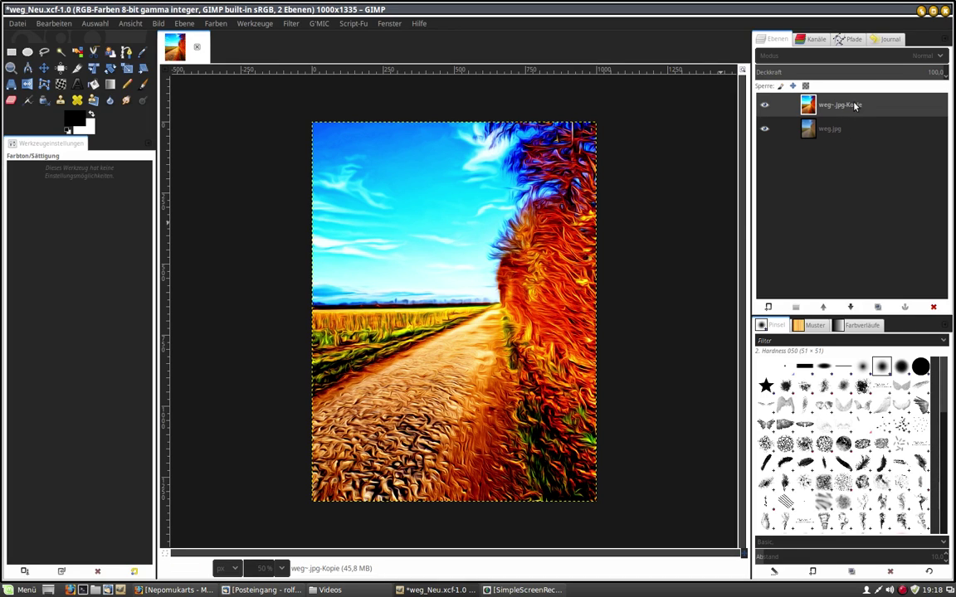
- Set the copy layer to Multiplikation mode and slightly raise its saturation in Farbton/Sättigung
click(848, 56)
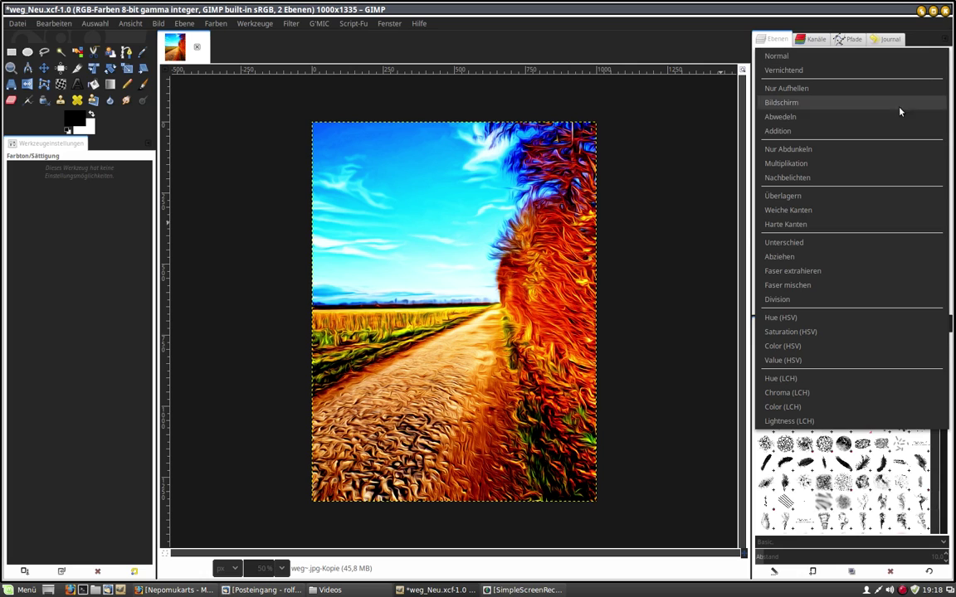
click(858, 164)
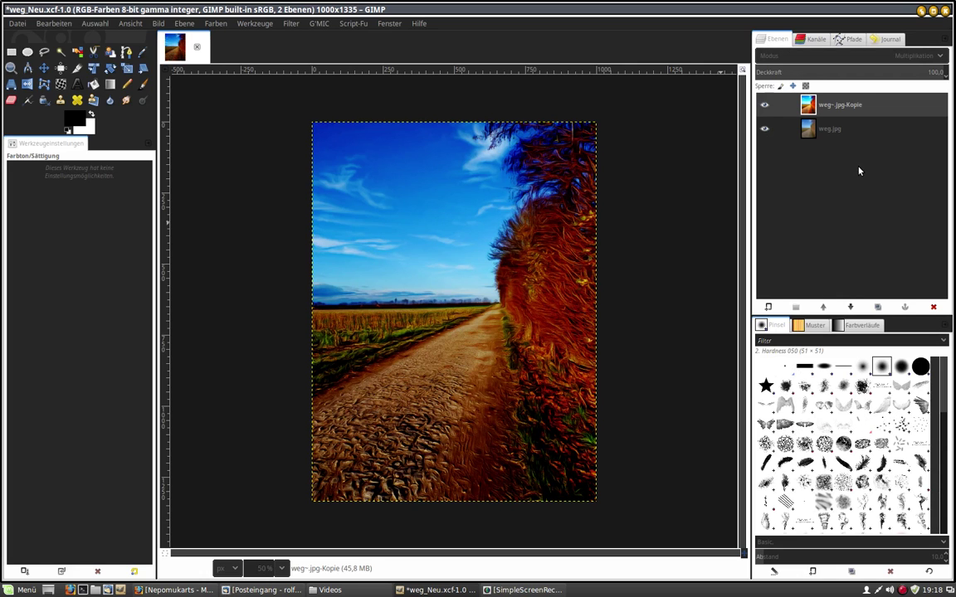
click(218, 25)
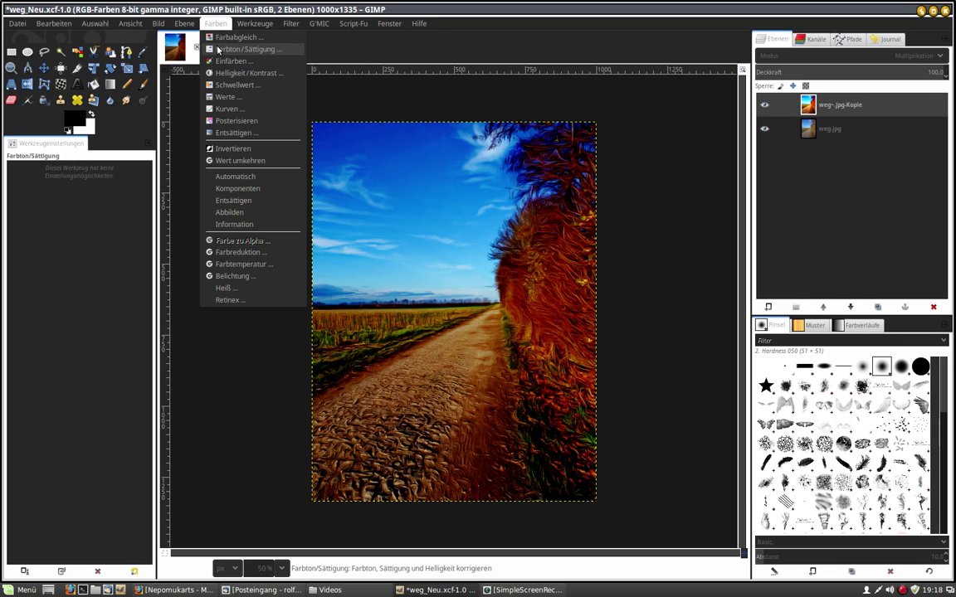
click(218, 50)
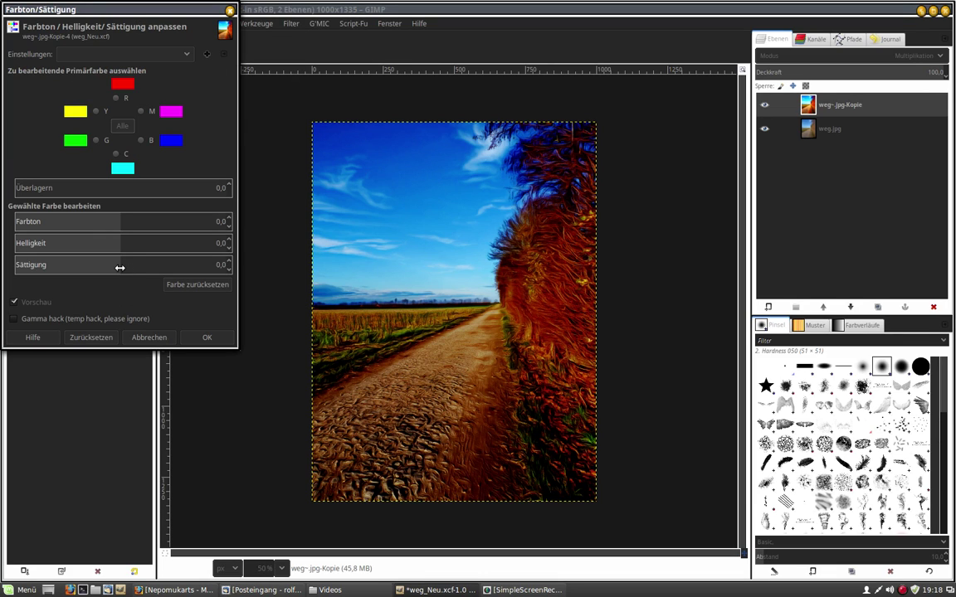
drag(123, 269, 150, 267)
- Apply the saturation change and set the copy layer's opacity just below 100
click(209, 337)
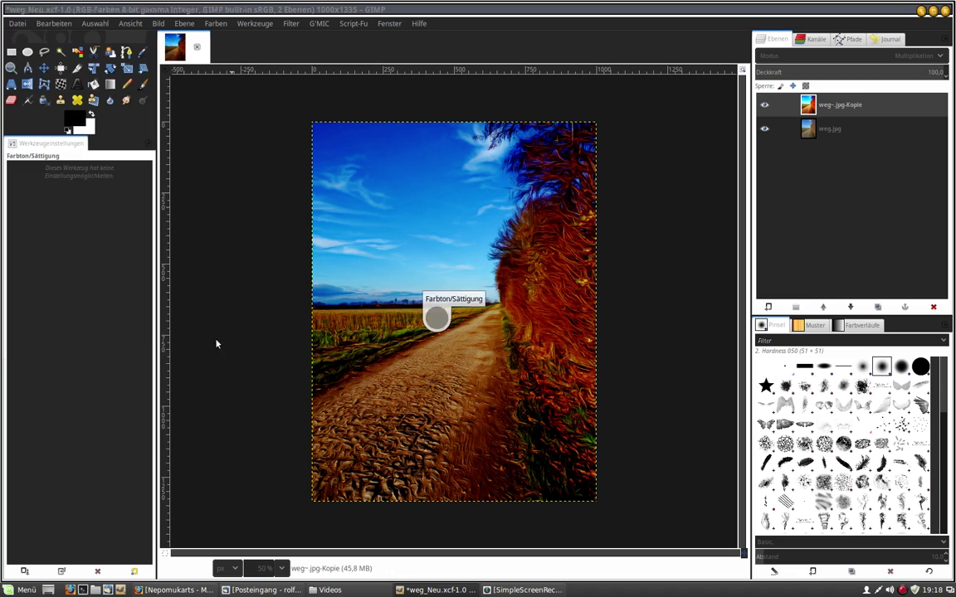
scroll(935, 74, down, 6)
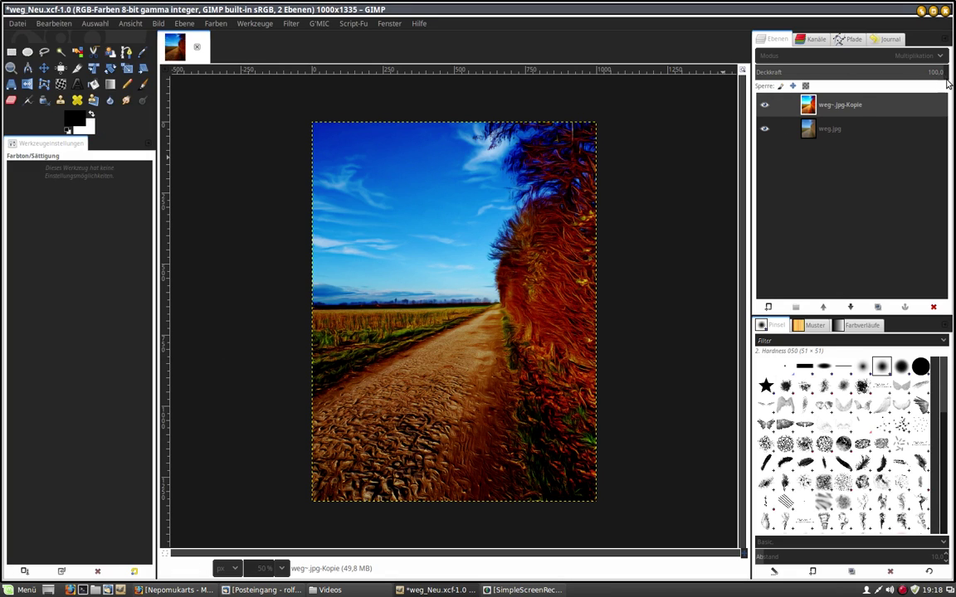
scroll(947, 83, down, 2)
scroll(946, 83, down, 2)
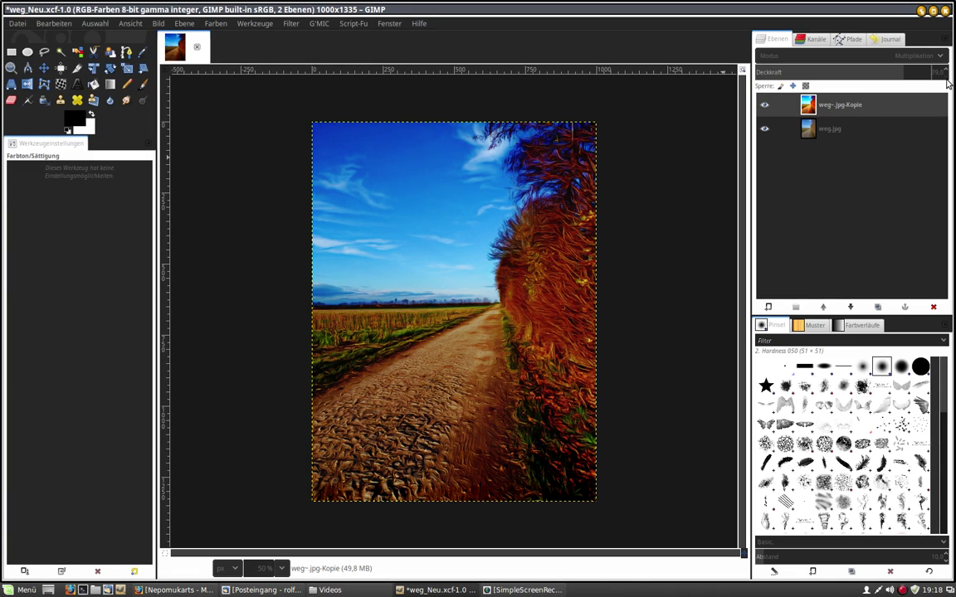
scroll(946, 83, down, 2)
scroll(946, 83, down, 2)
scroll(946, 82, down, 2)
scroll(946, 83, down, 2)
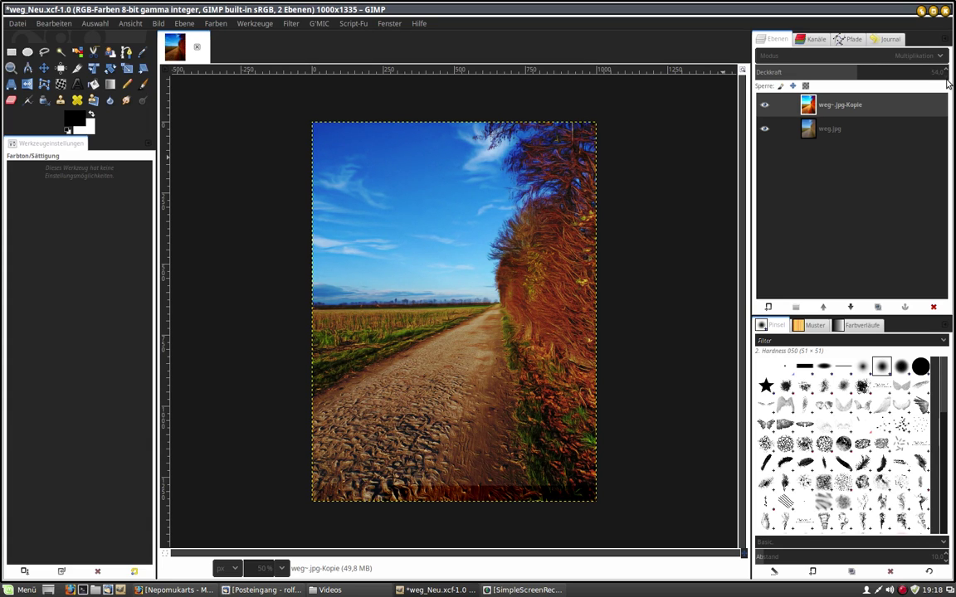
scroll(947, 81, down, 1)
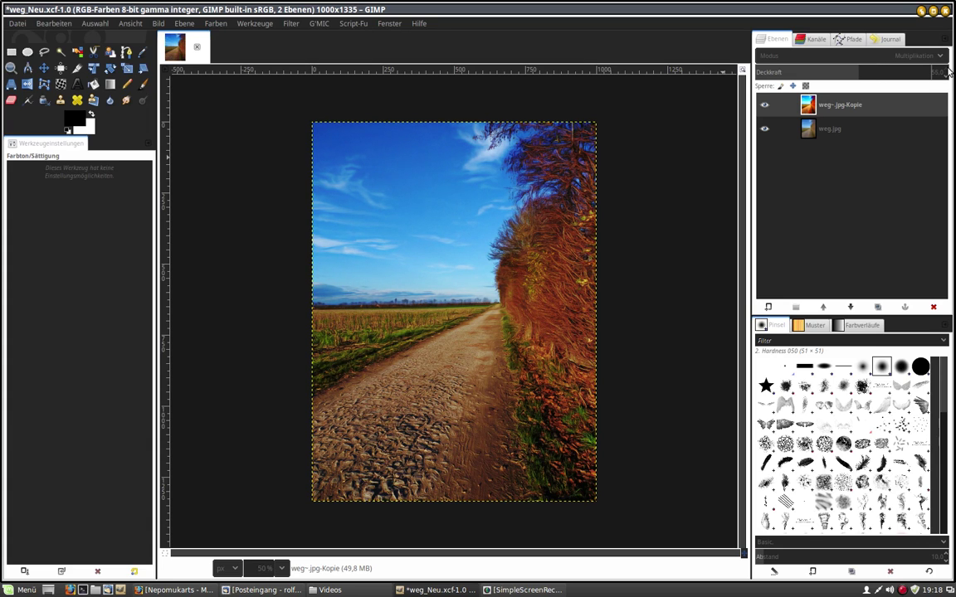
scroll(948, 73, up, 2)
scroll(948, 73, up, 2)
scroll(948, 73, up, 2)
scroll(948, 73, up, 2)
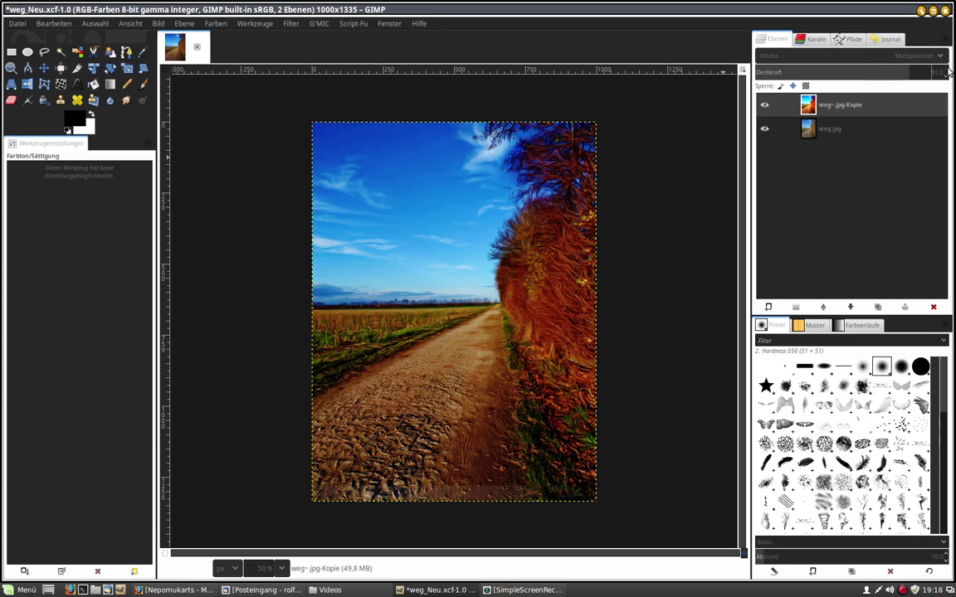
scroll(948, 73, up, 2)
scroll(948, 73, up, 2)
scroll(948, 73, up, 1)
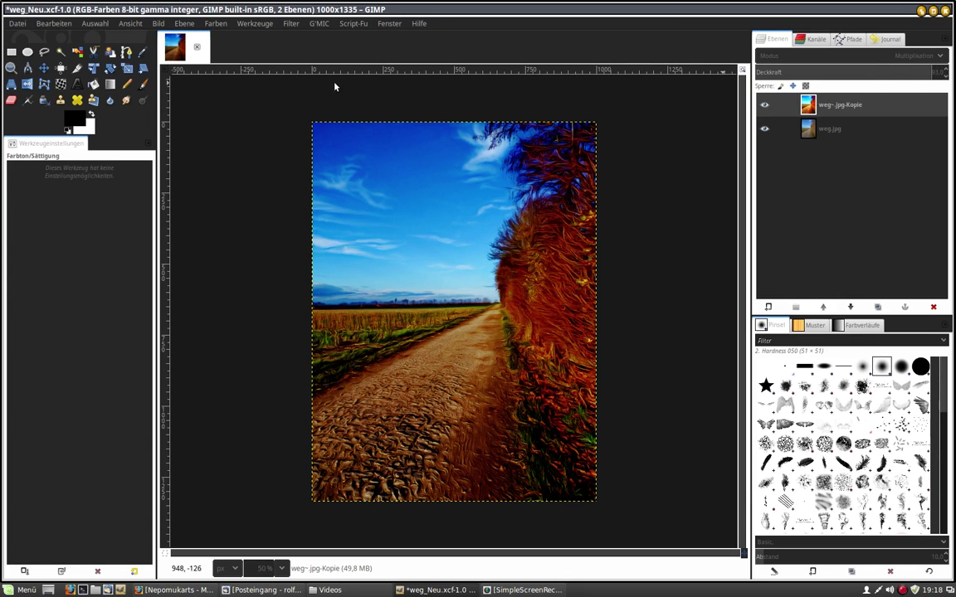
- Apply Helligkeit/Kontrast with brightness 39 and contrast 33
click(217, 24)
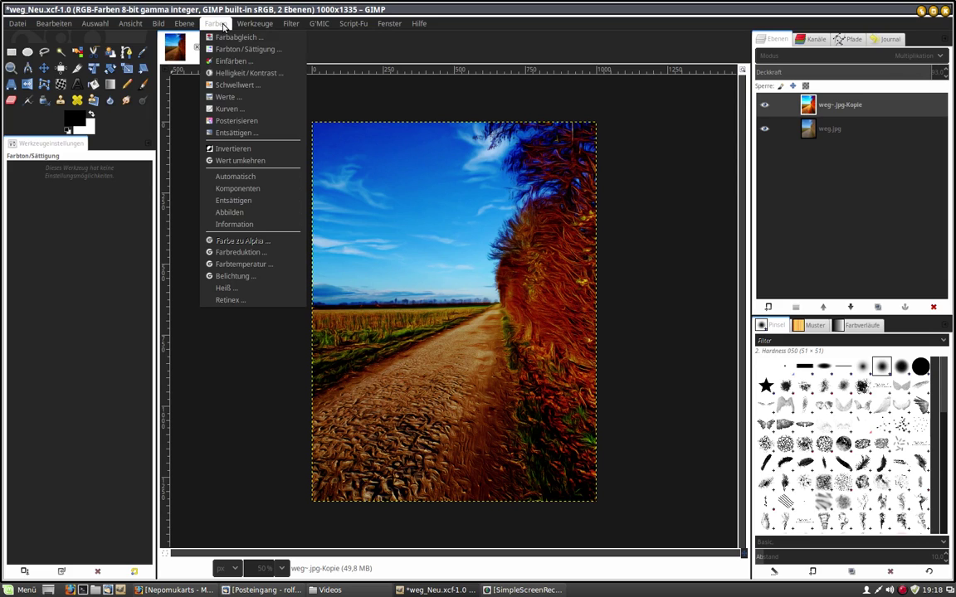
click(232, 74)
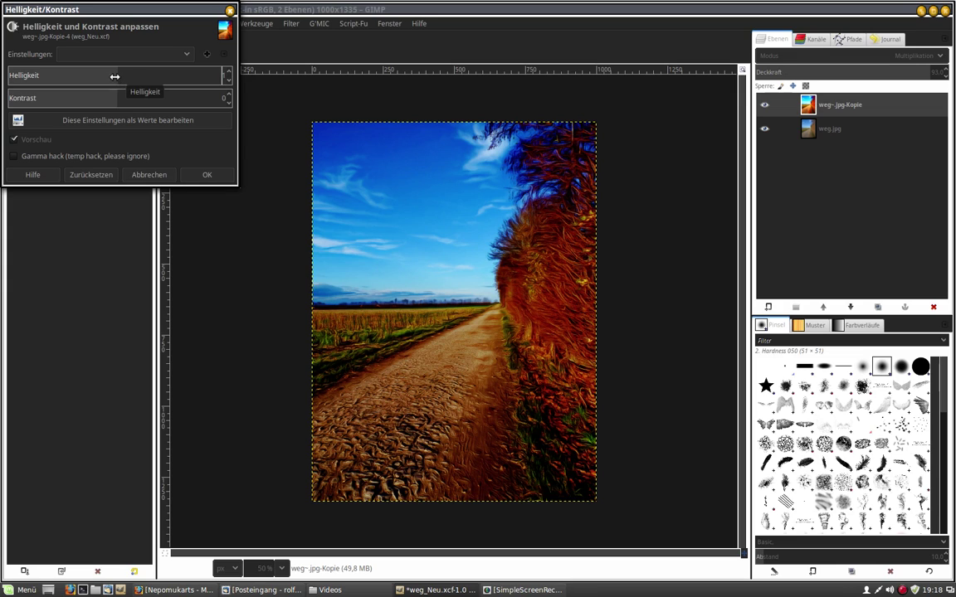
drag(114, 77, 150, 79)
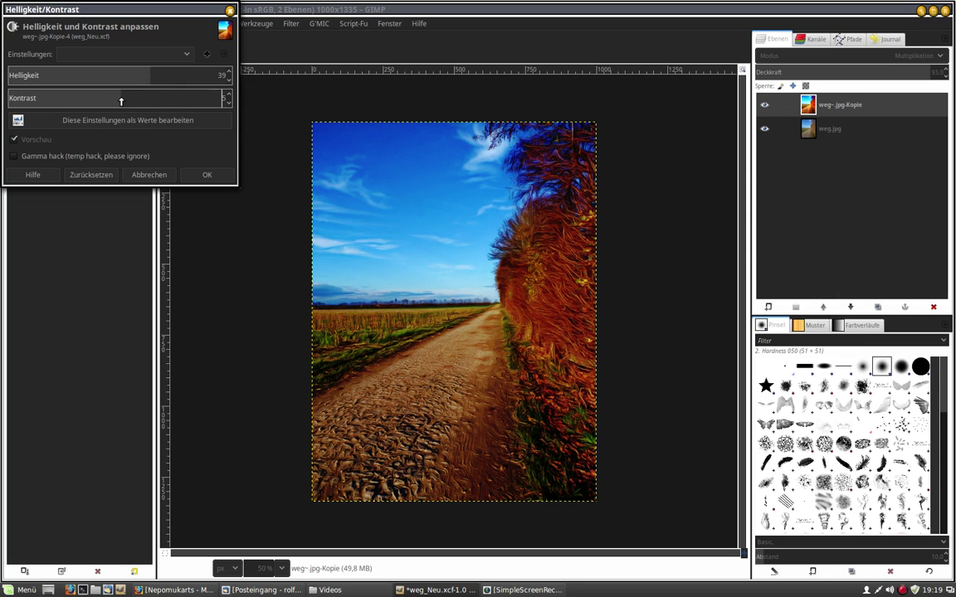
drag(120, 100, 149, 99)
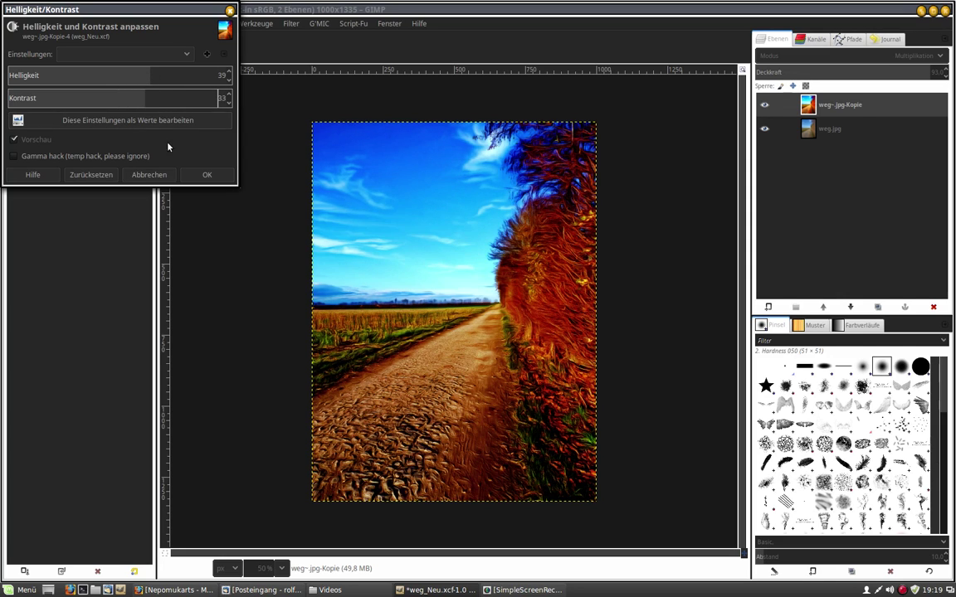
click(207, 176)
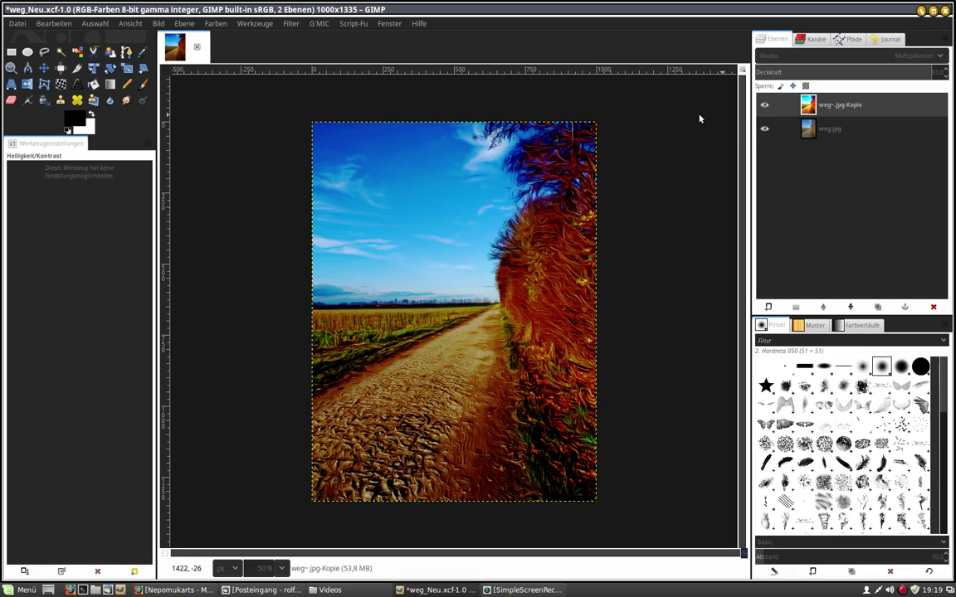
click(903, 591)
click(903, 591)
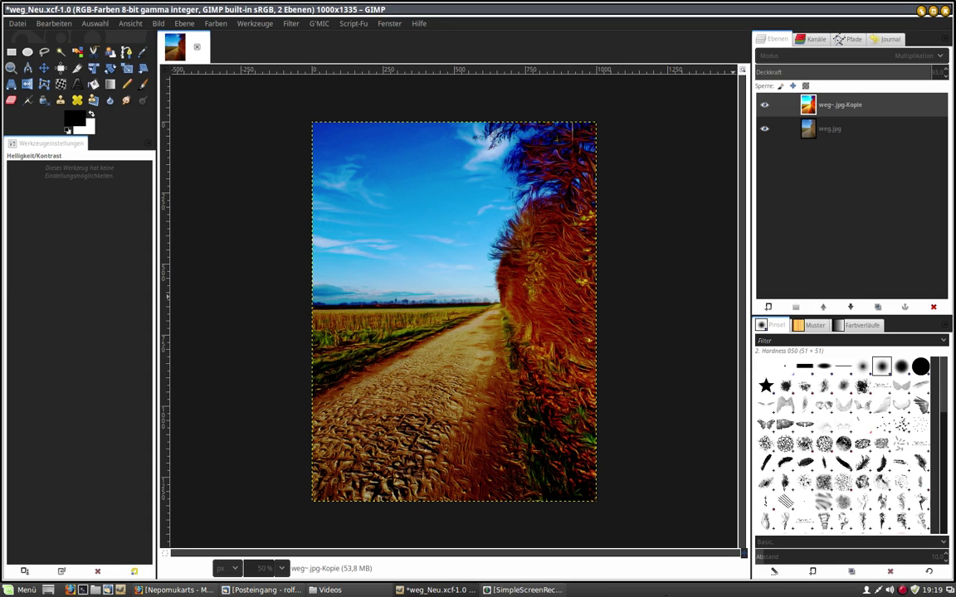